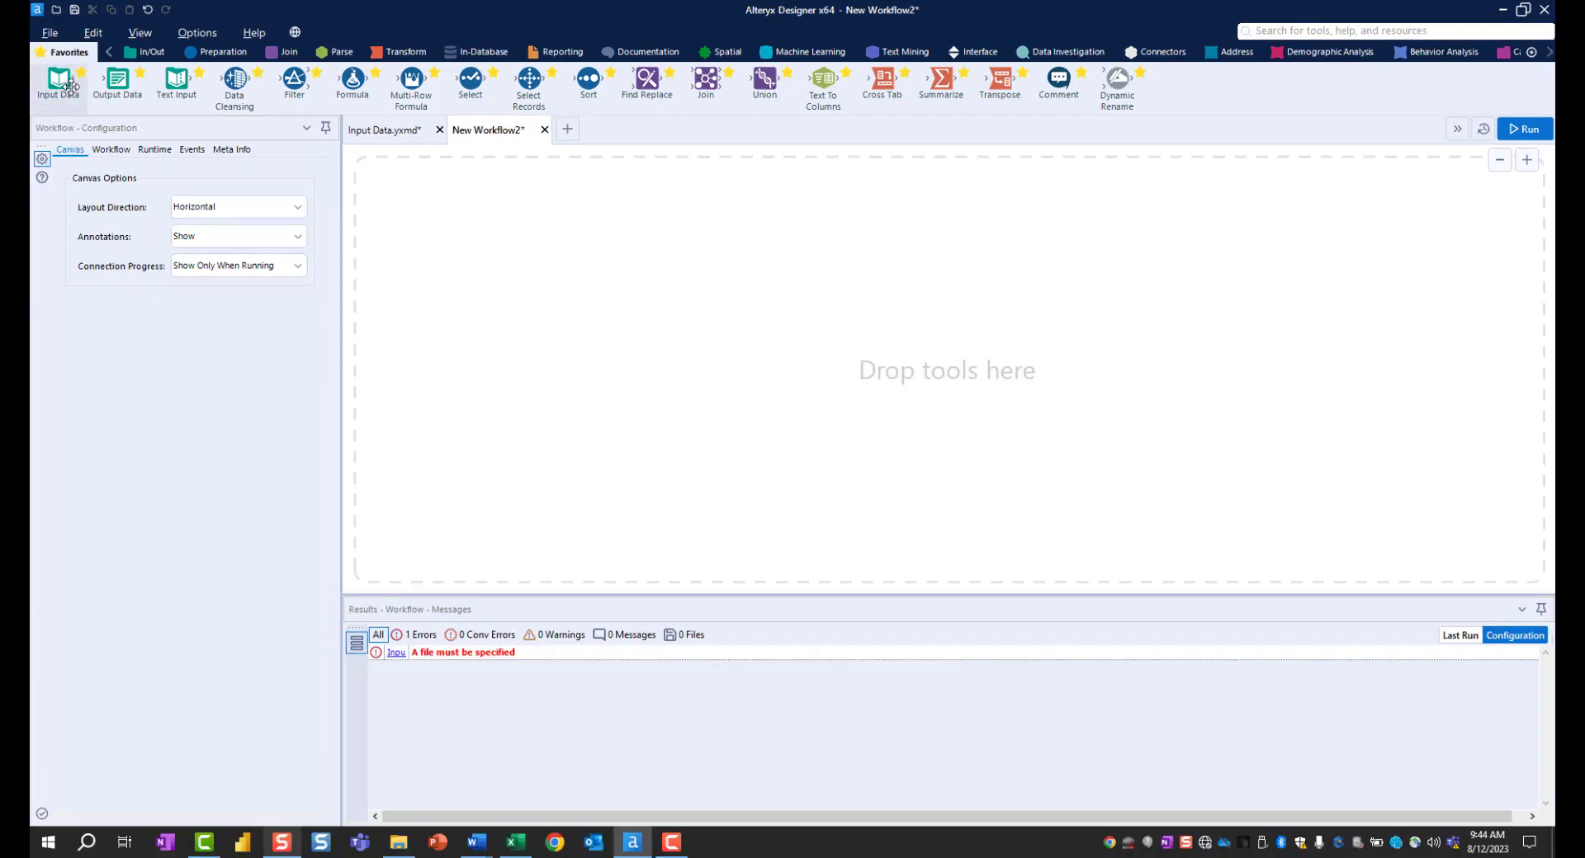
Step: Place an Input Data tool on the empty canvas and select the file SalesJan2009.xlsx as its data source
left_click_drag(58, 80, 476, 345)
left_click_drag(55, 81, 476, 346)
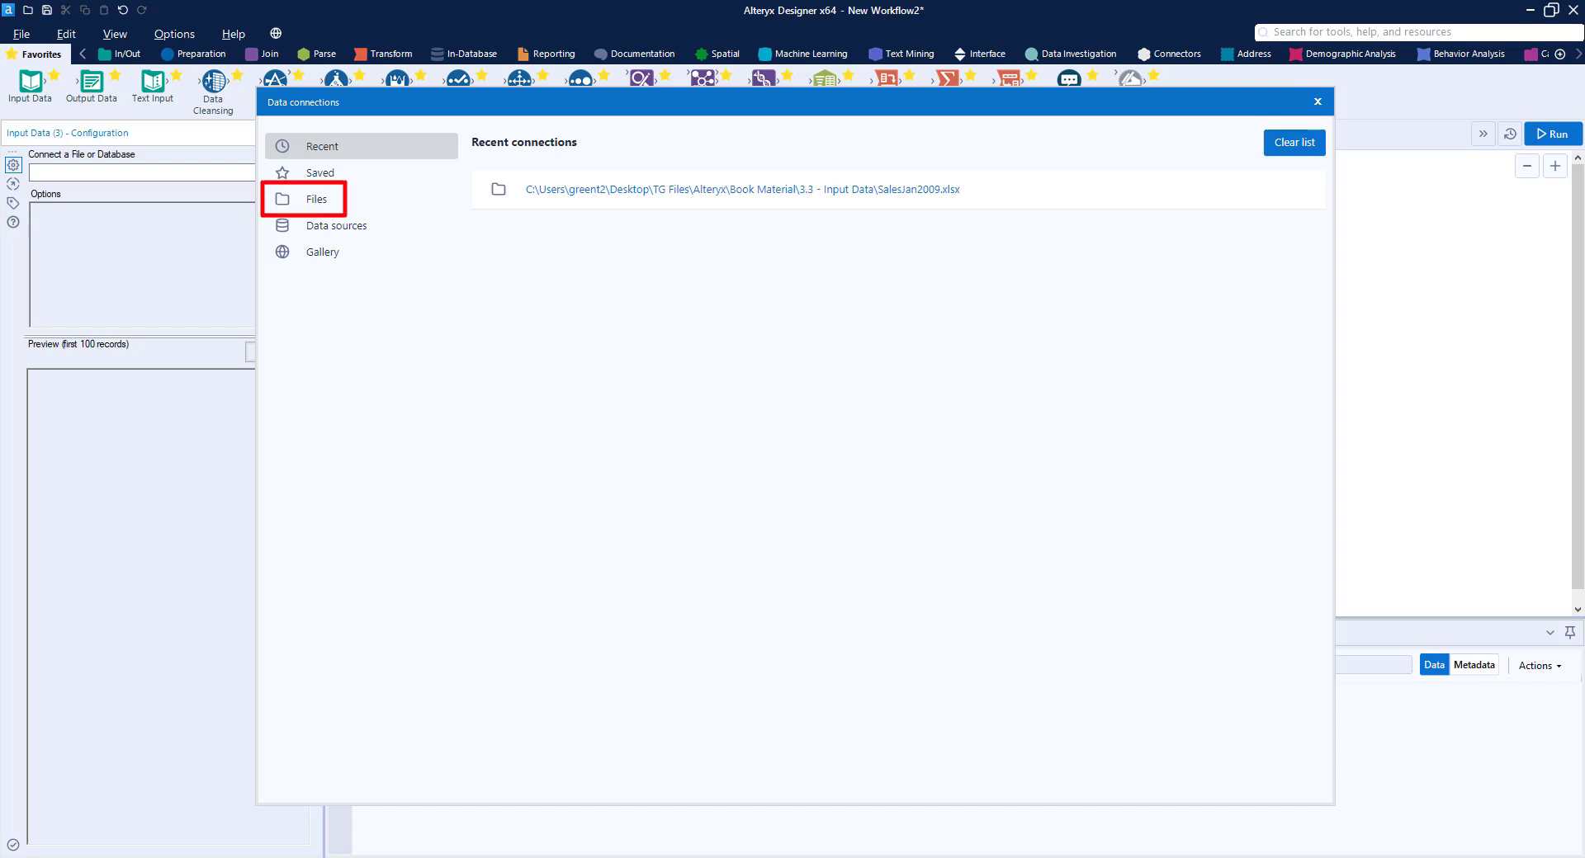
left_click(316, 199)
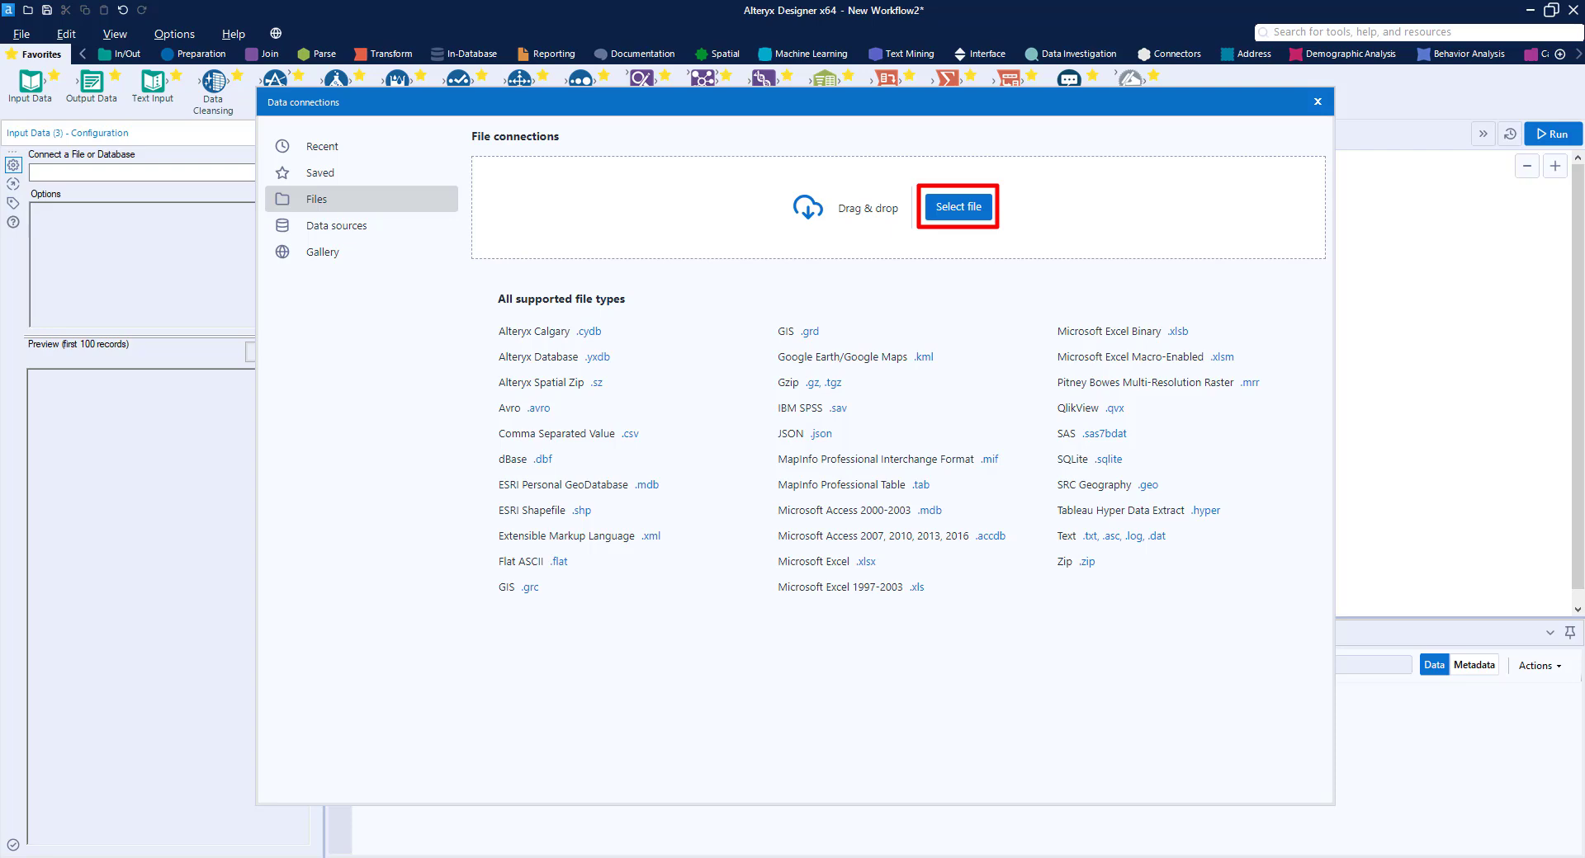
left_click(958, 207)
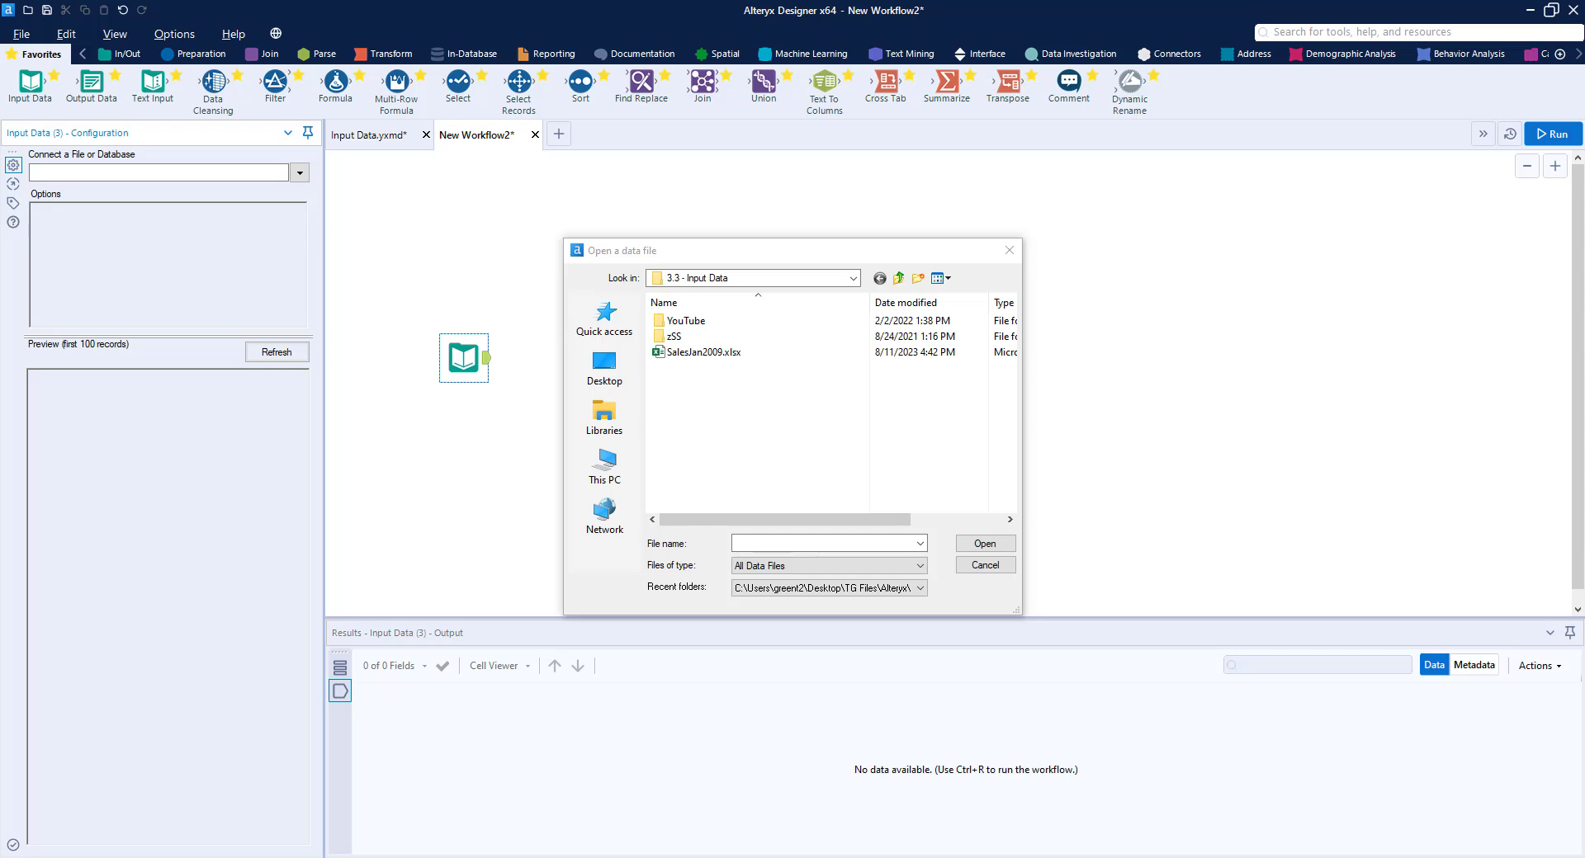
double_click(703, 353)
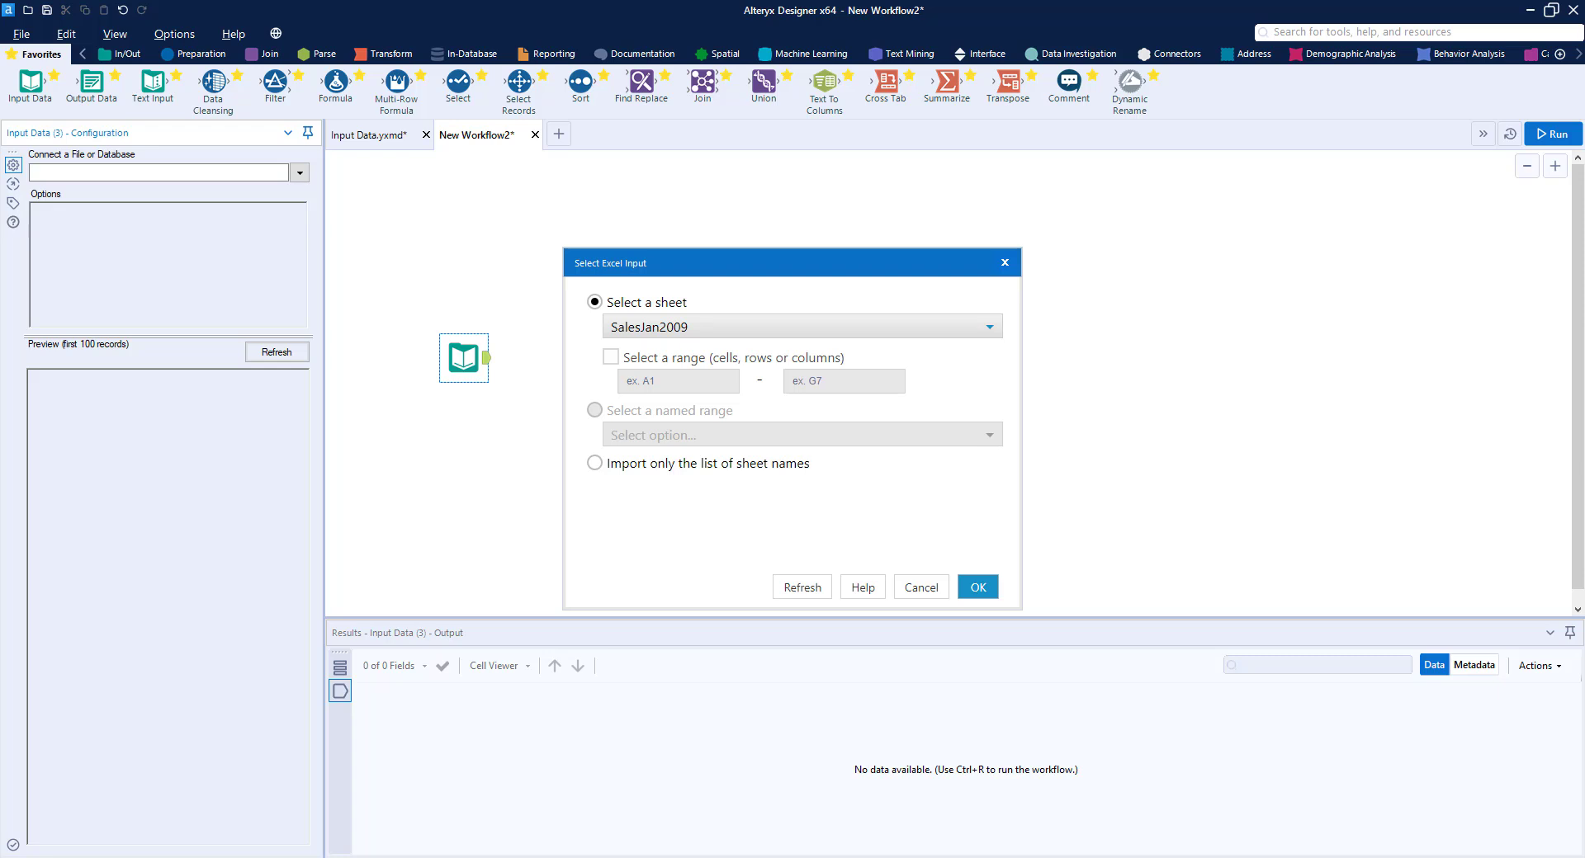
Step: Check the worksheets of SalesJan2009.xlsx in Excel, return to Alteryx and open the list of sheets available for import
key("alt+Tab")
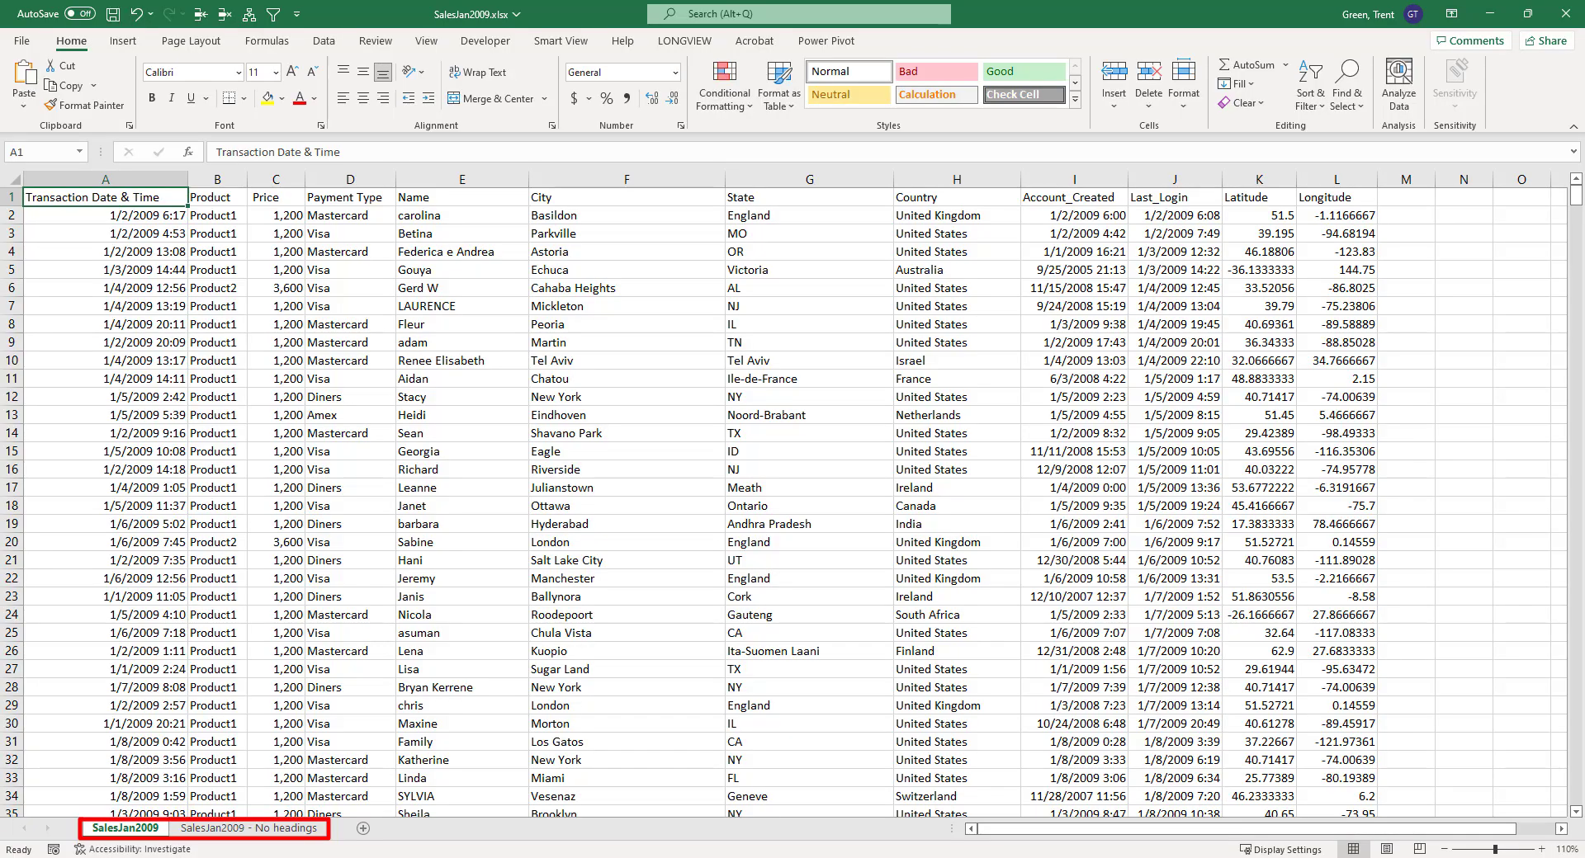
key("alt+Tab")
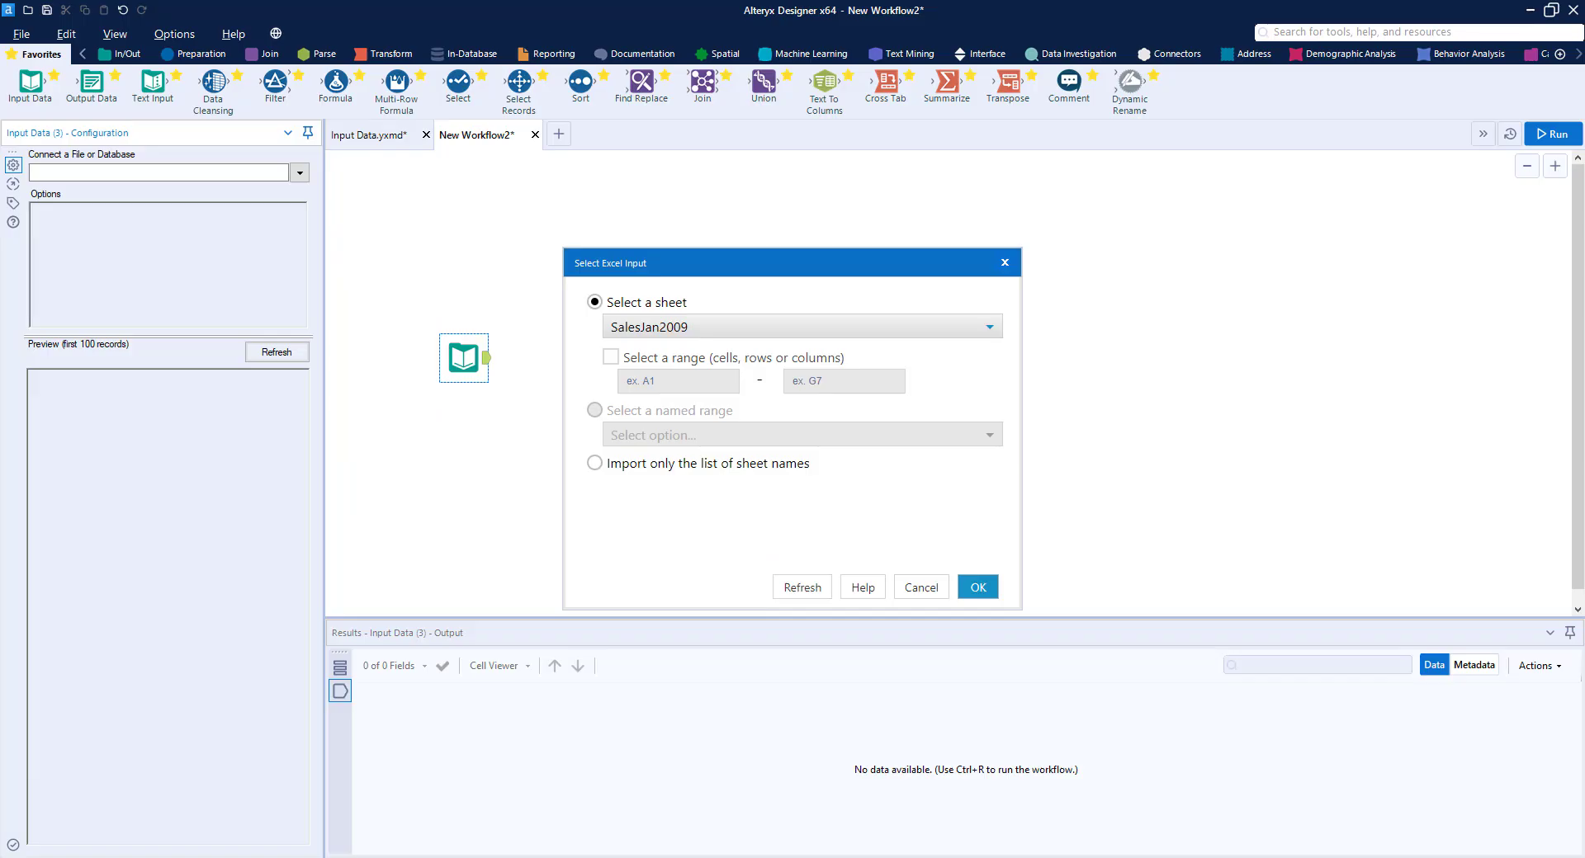
left_click(989, 327)
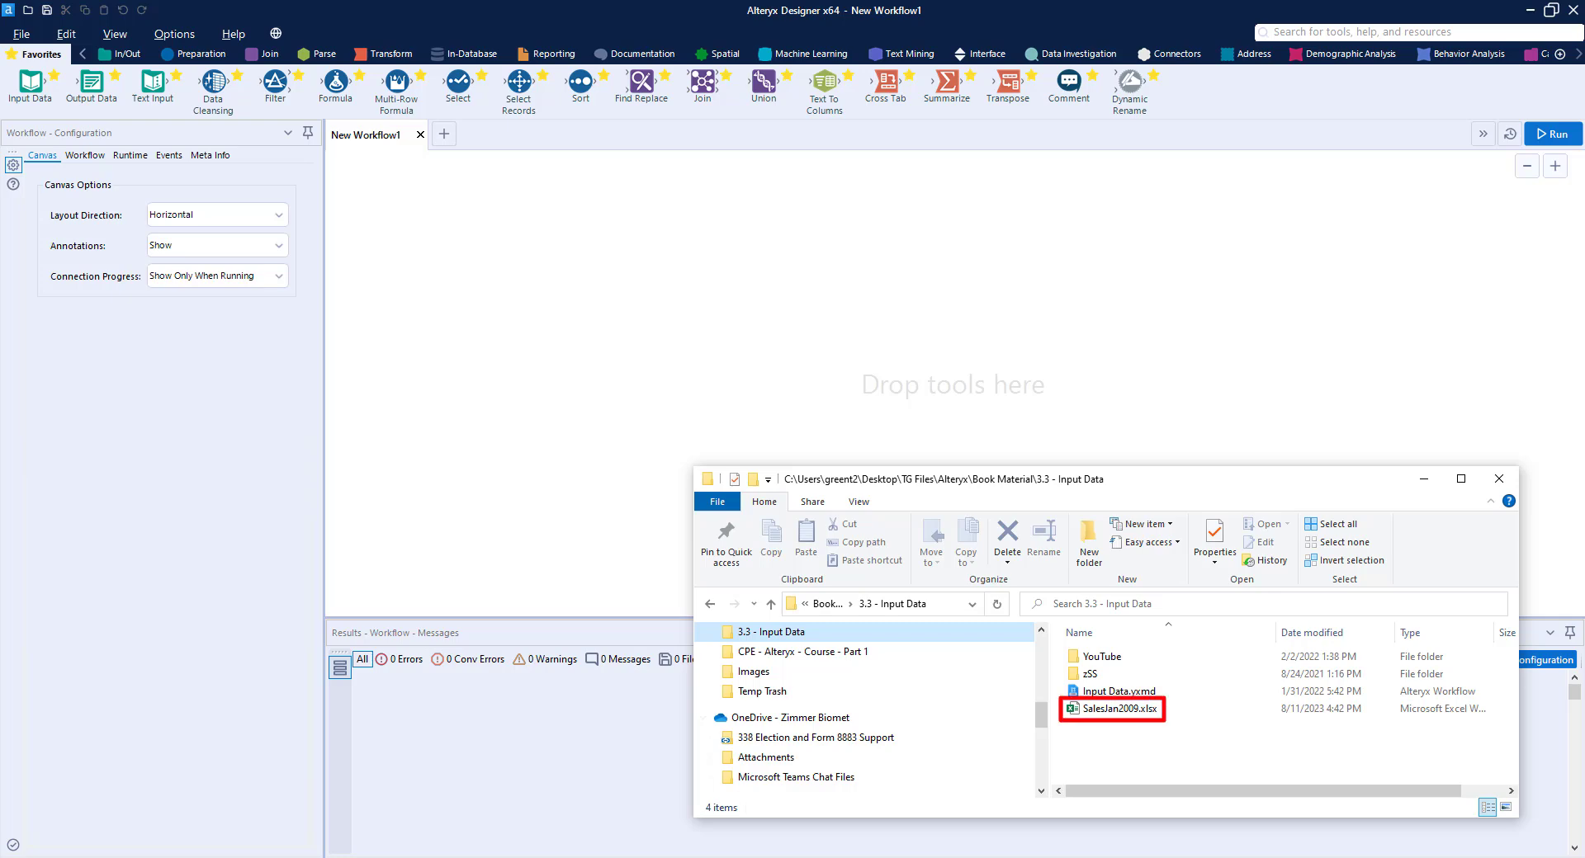
Step: Add SalesJan2009.xlsx to the canvas directly from its 3.3 - Input Data folder and view the source workbook in Excel
left_click_drag(1120, 708, 460, 265)
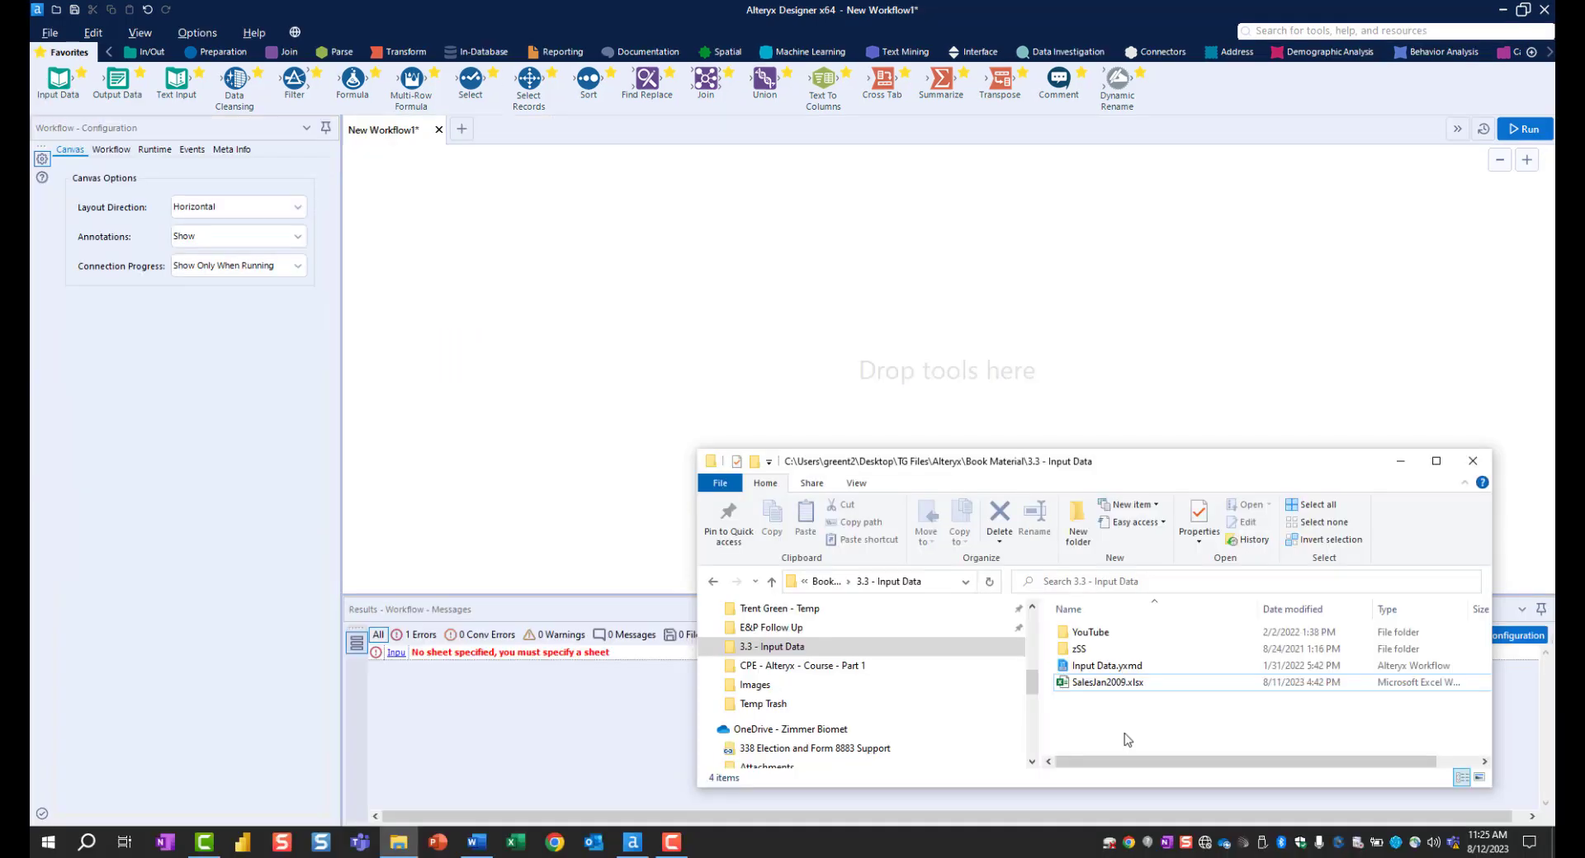
left_click(1106, 681)
left_click_drag(1106, 681, 466, 268)
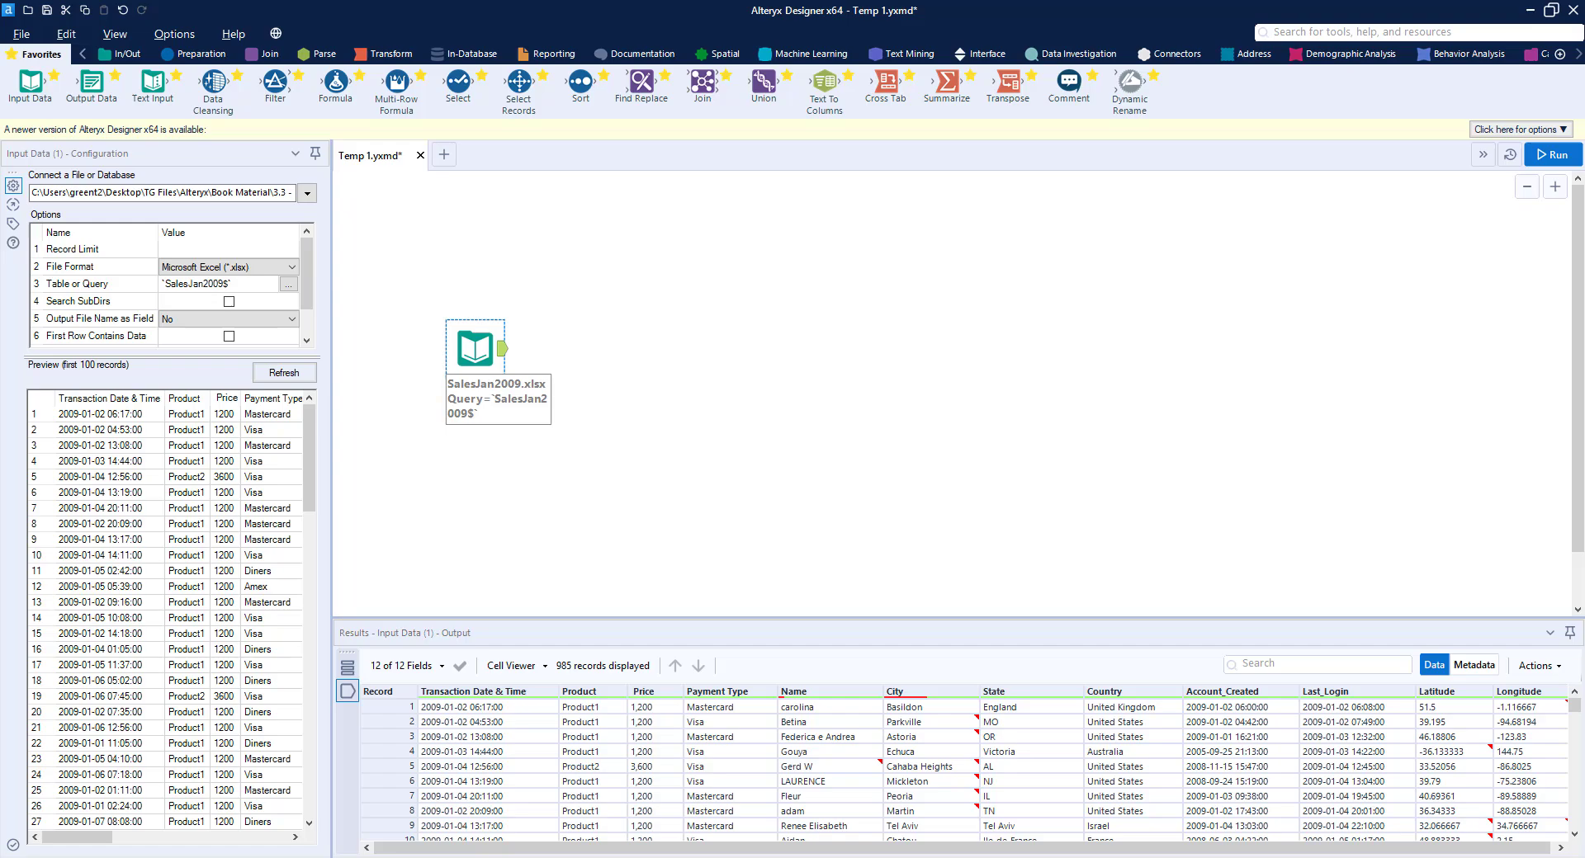
key("alt+Tab")
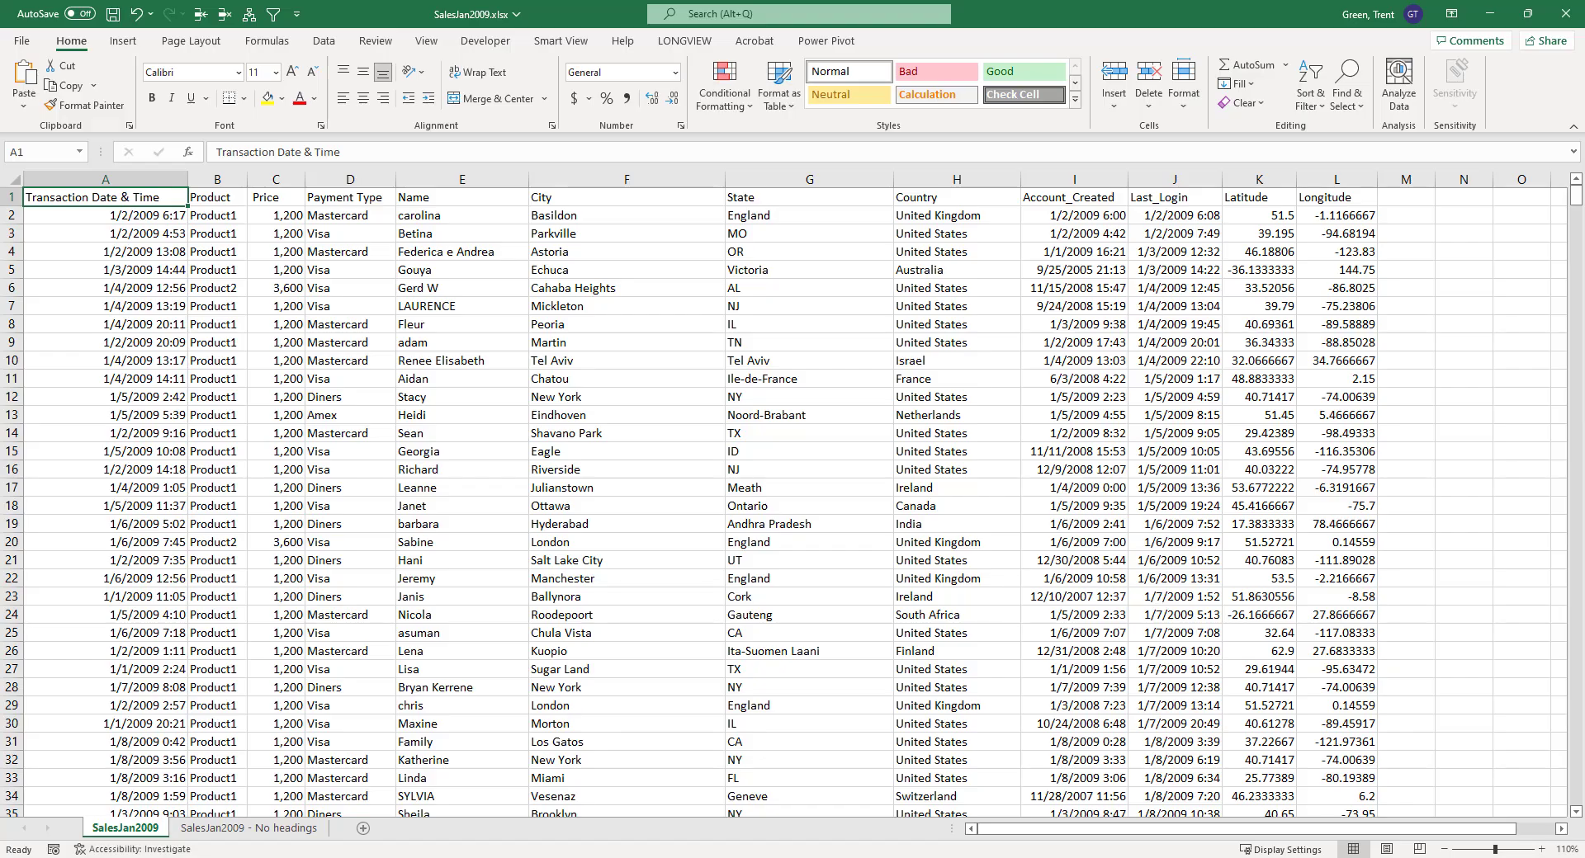
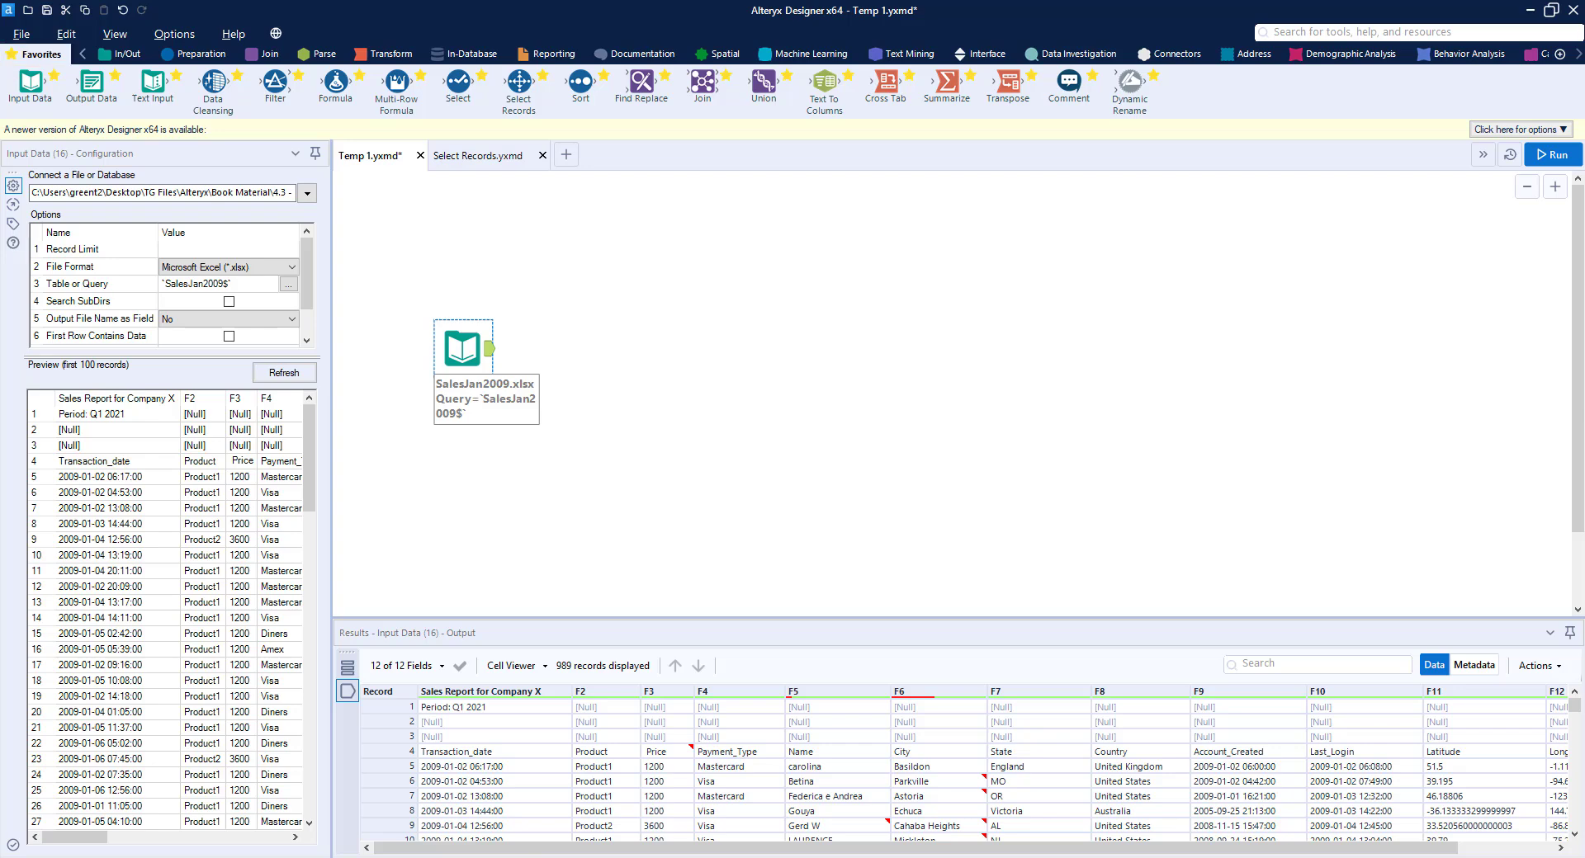
Step: Add a Select Records tool directly after the SalesJan2009.xlsx input so the two tools are connected
left_click(194, 55)
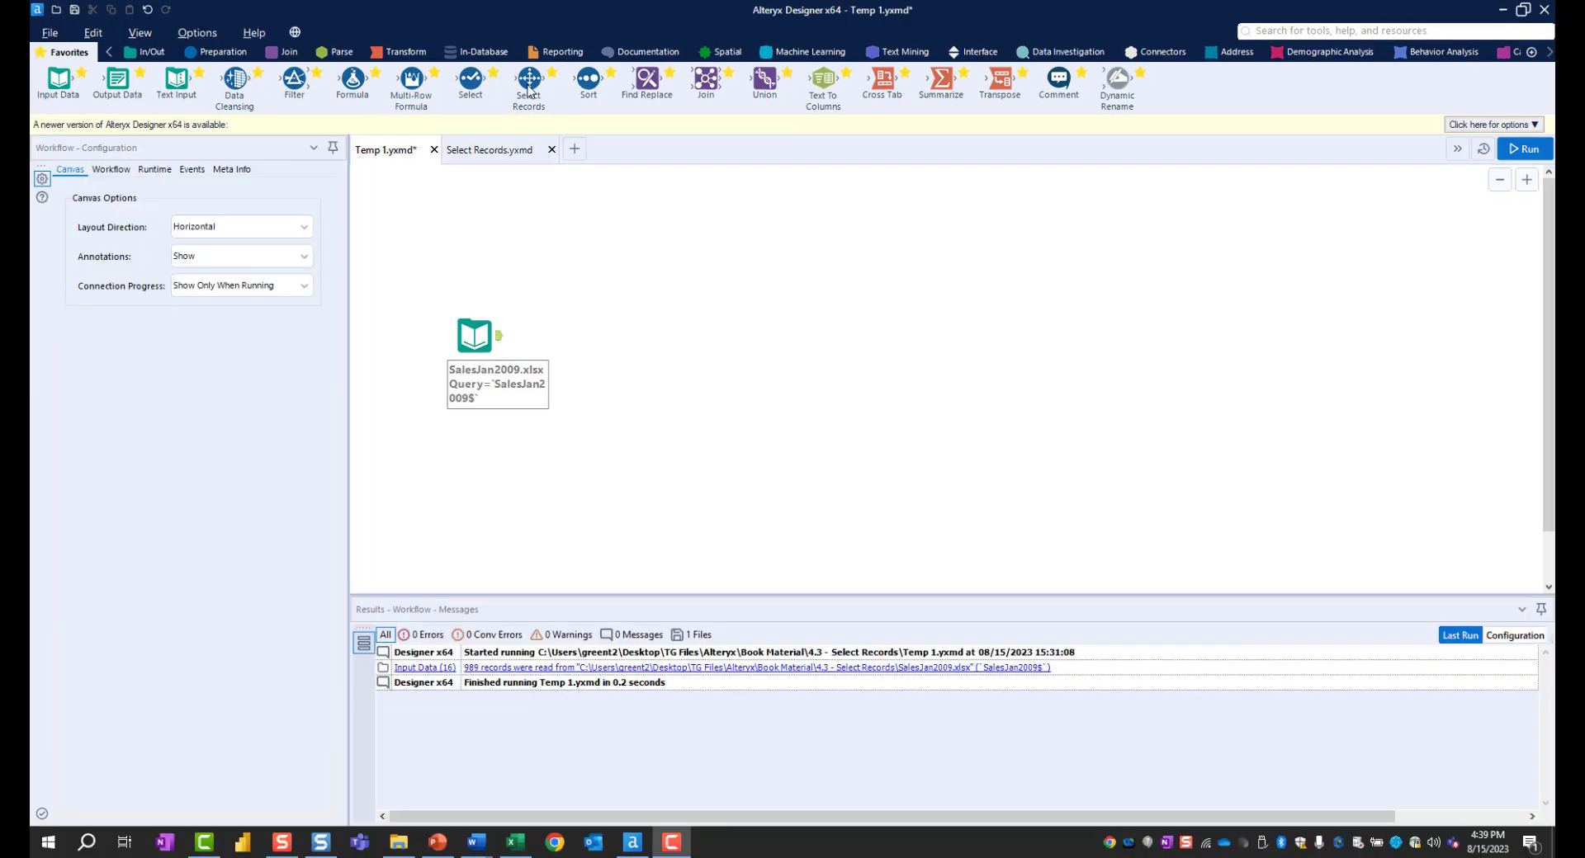
left_click_drag(520, 81, 616, 336)
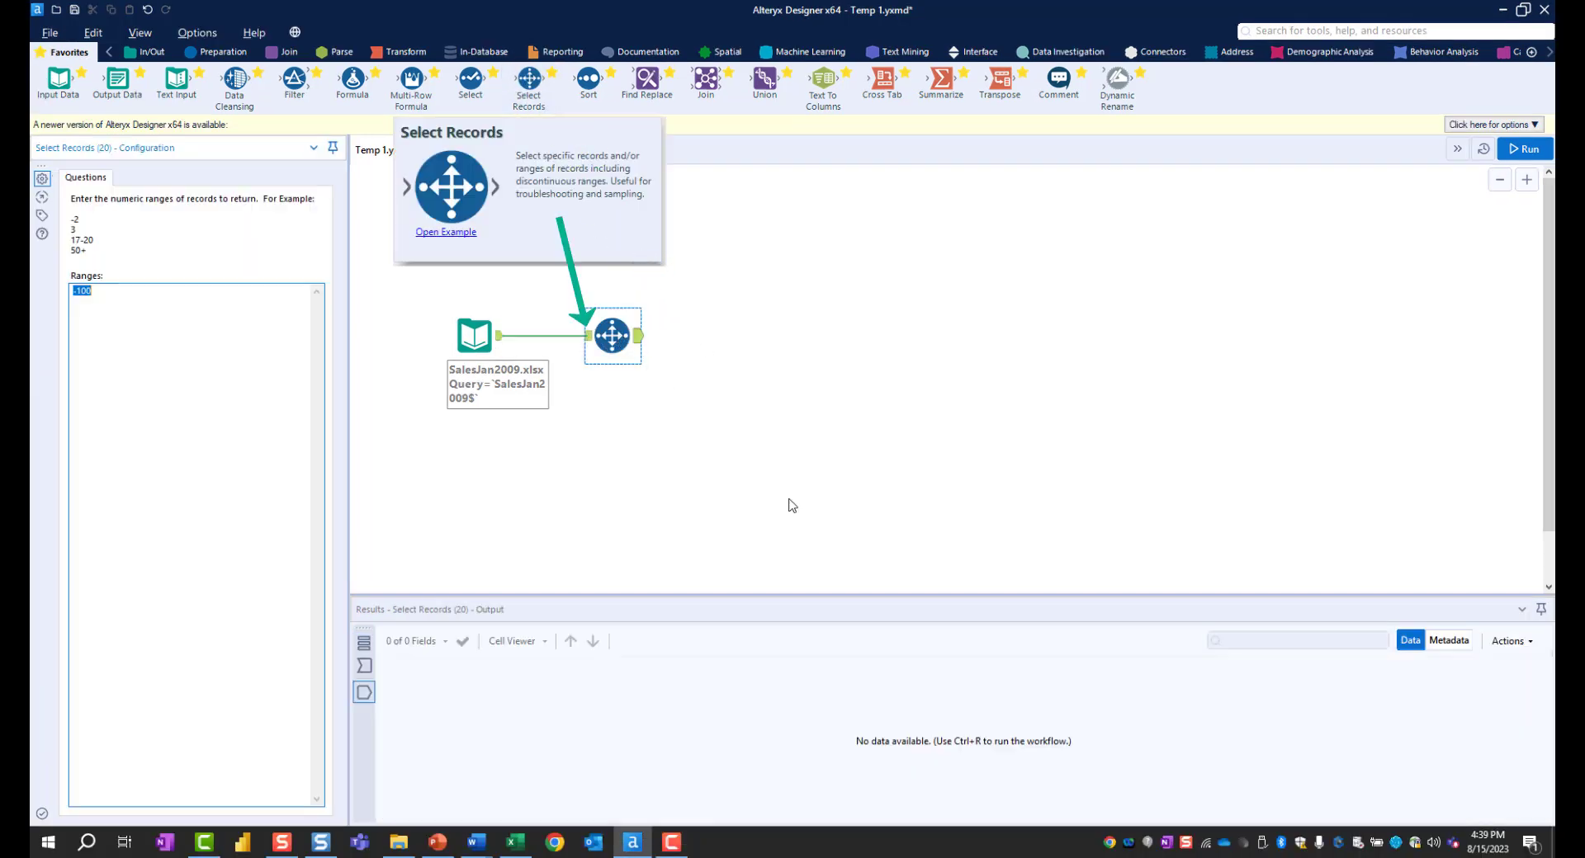
left_click(831, 523)
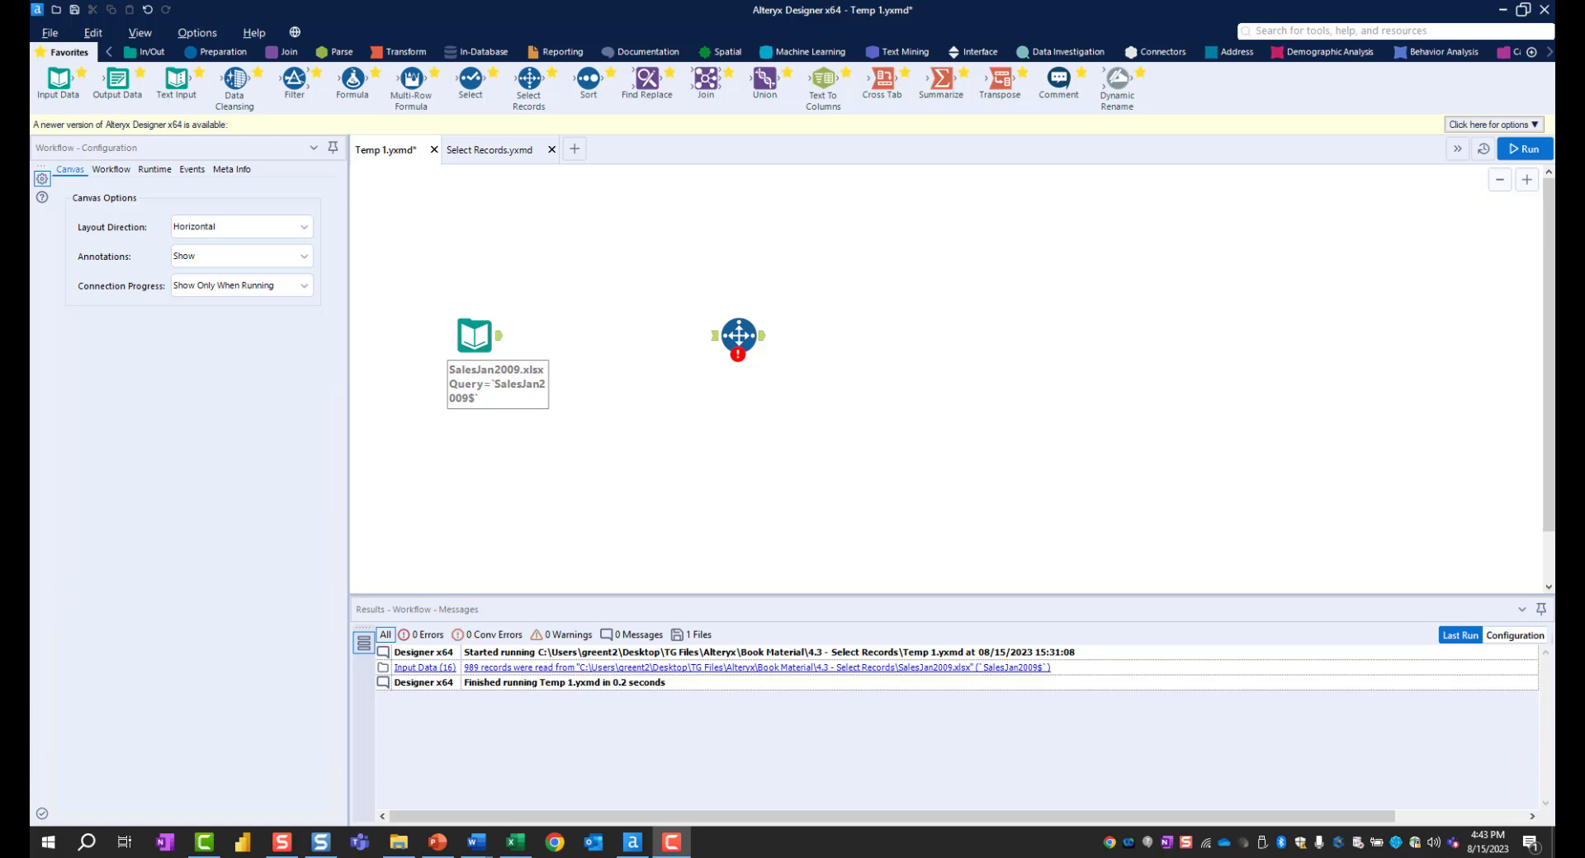
Step: Link the SalesJan2009.xlsx input to the separated Select Records tool, move that tool closer to the input and run the workflow
left_click_drag(501, 336, 715, 336)
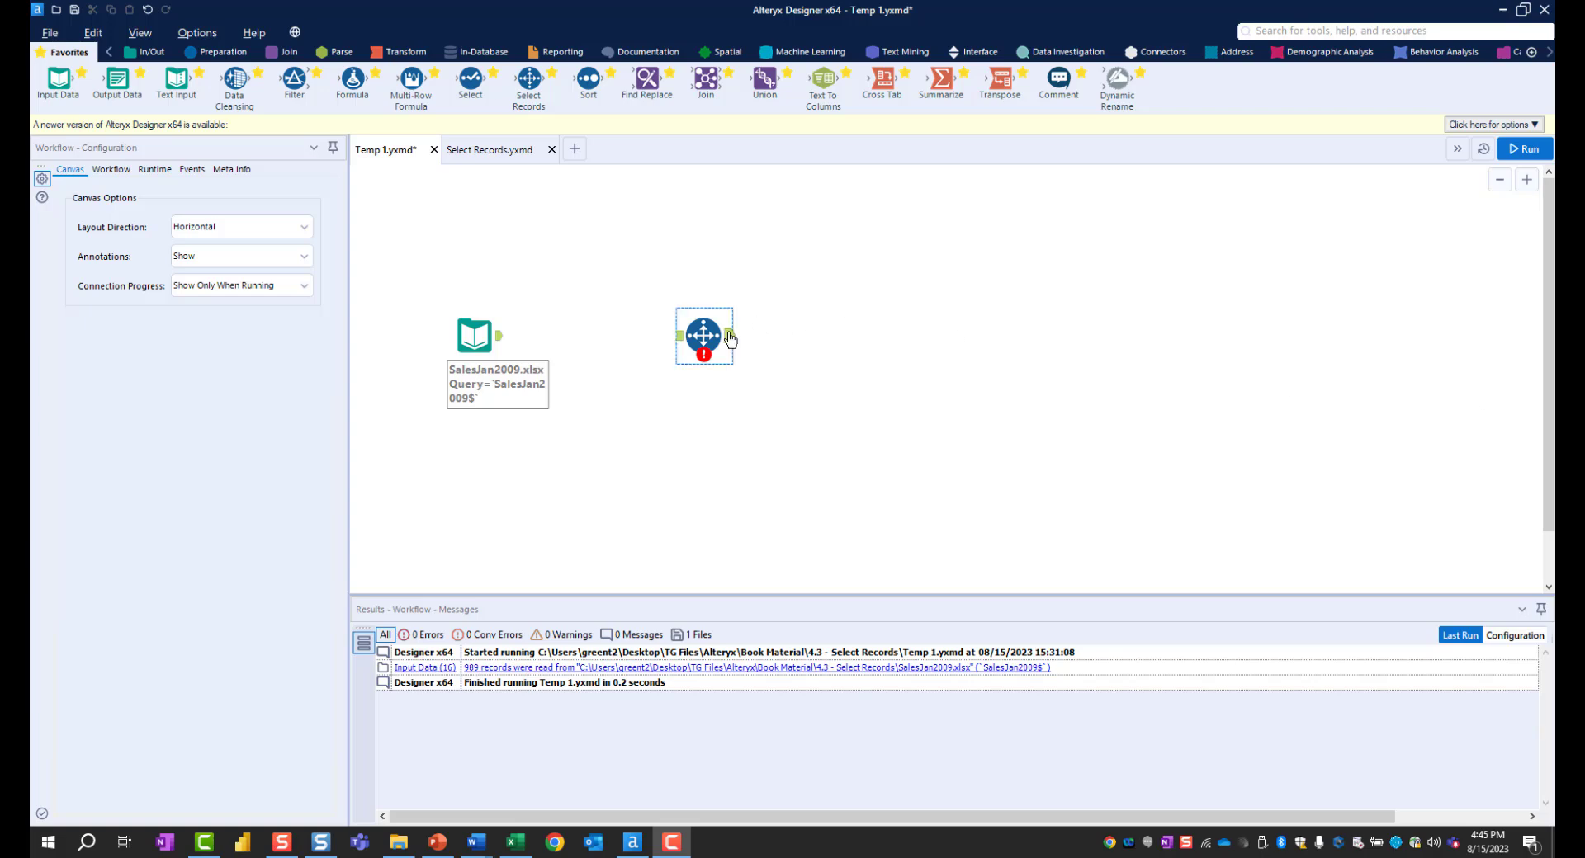
left_click_drag(703, 336, 625, 338)
left_click(1213, 534)
key("ctrl+r")
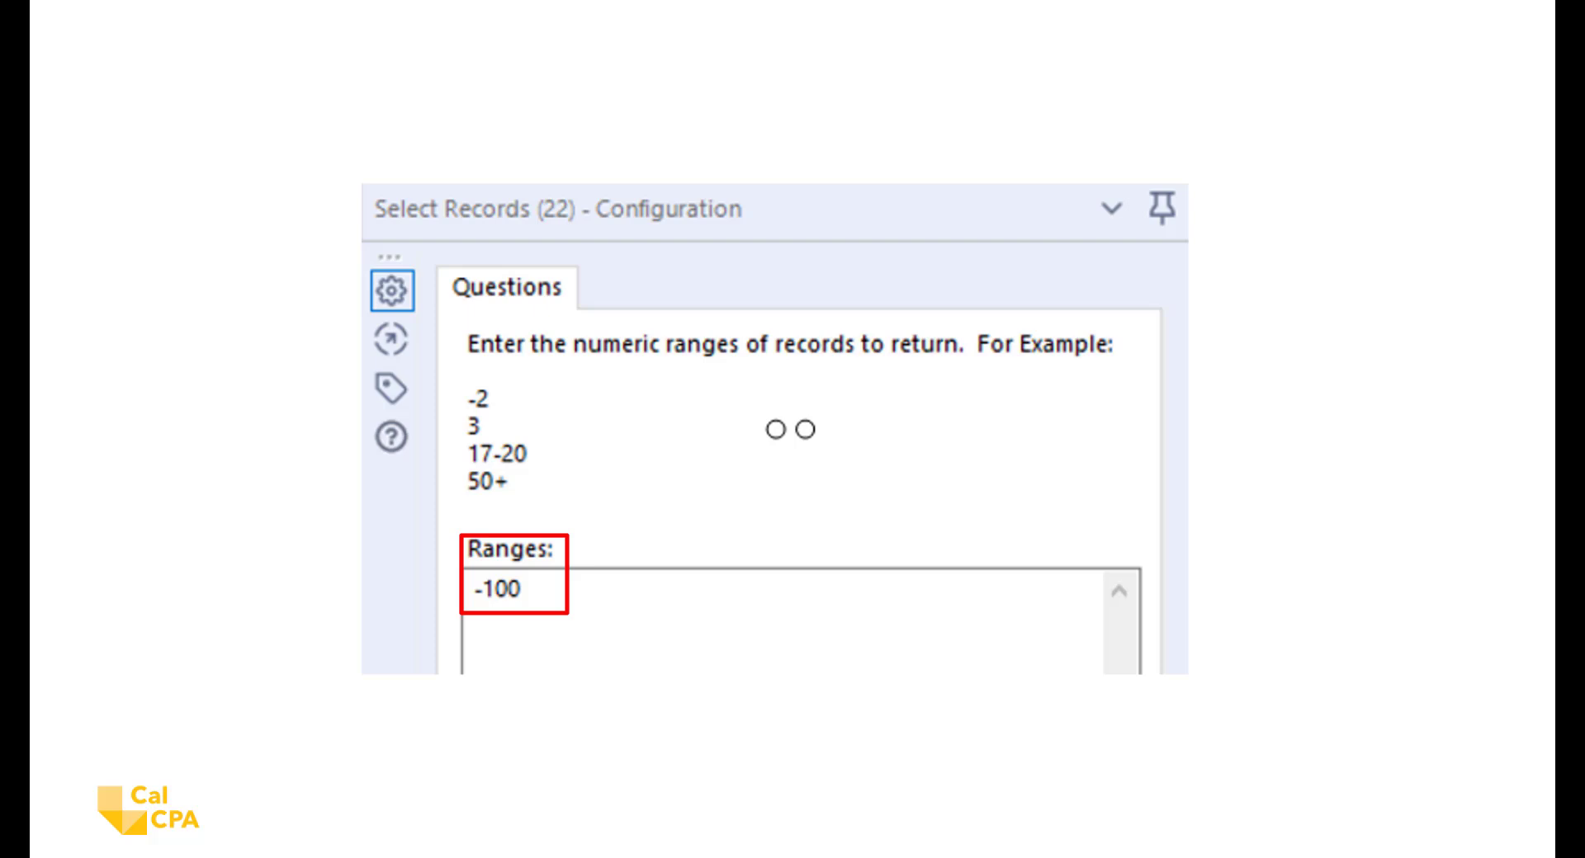
key("Right")
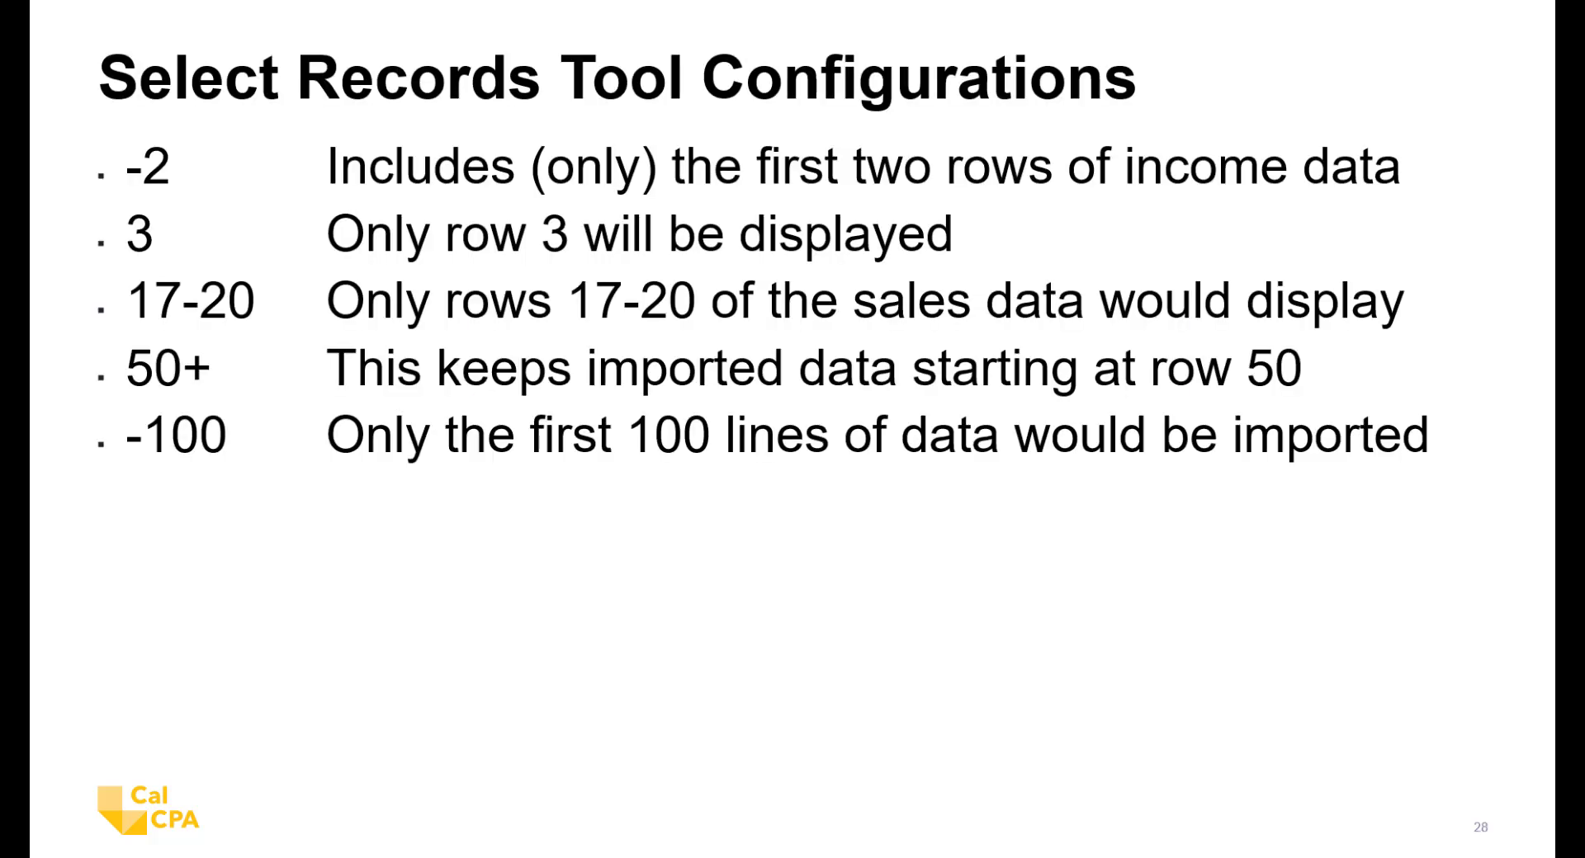
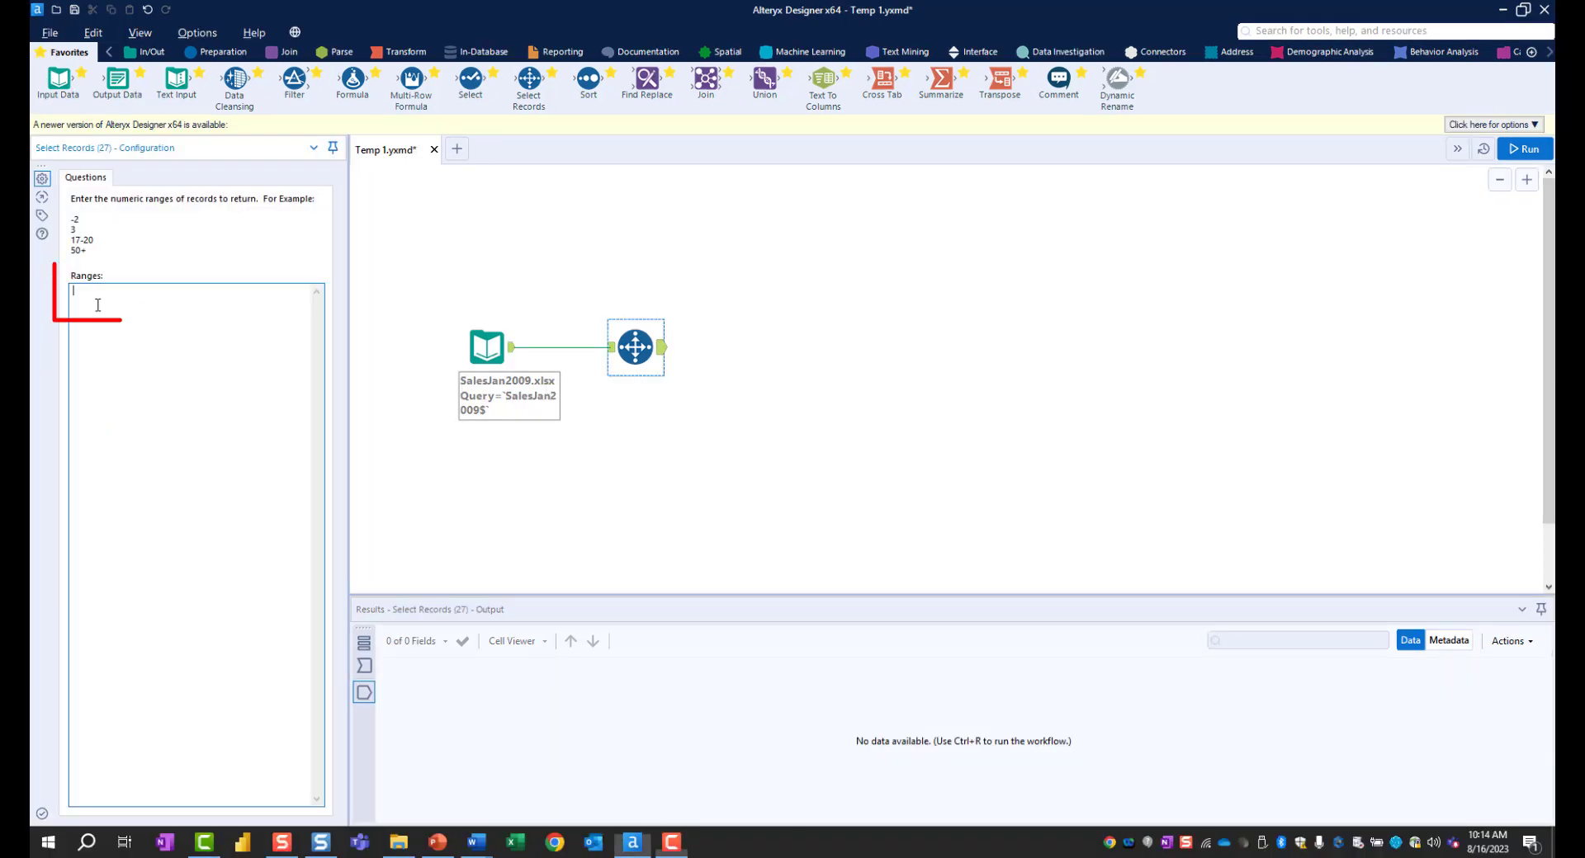
Step: Set the Select Records range to 4+ and run the workflow
type("+")
left_click(1522, 150)
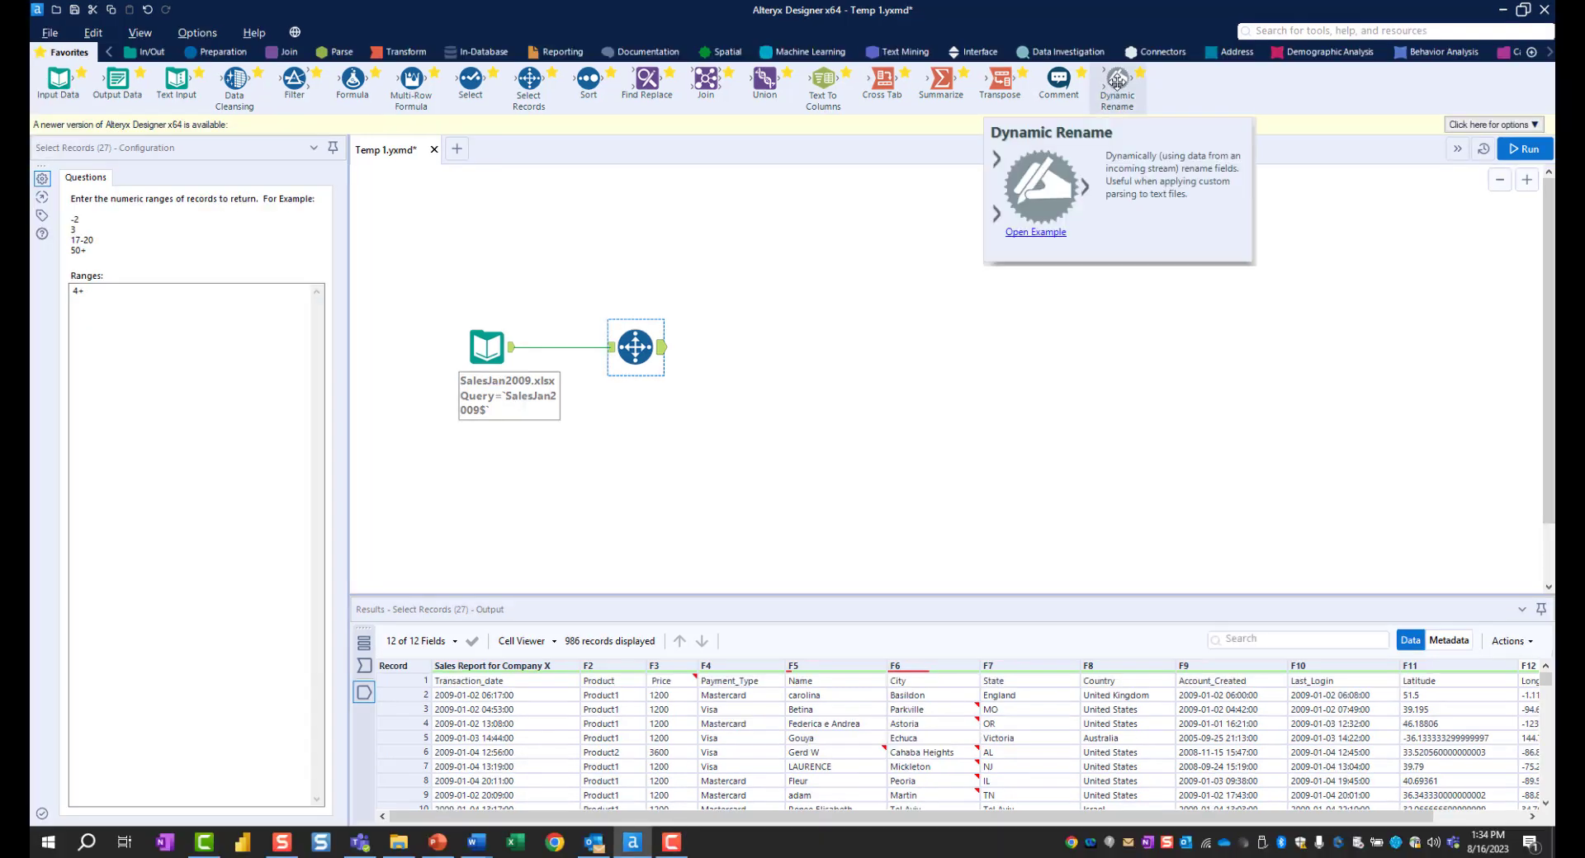
Step: Add a Dynamic Rename tool after Select Records and set its rename mode to Take Field Names from First Row of Data
left_click_drag(1129, 80, 776, 358)
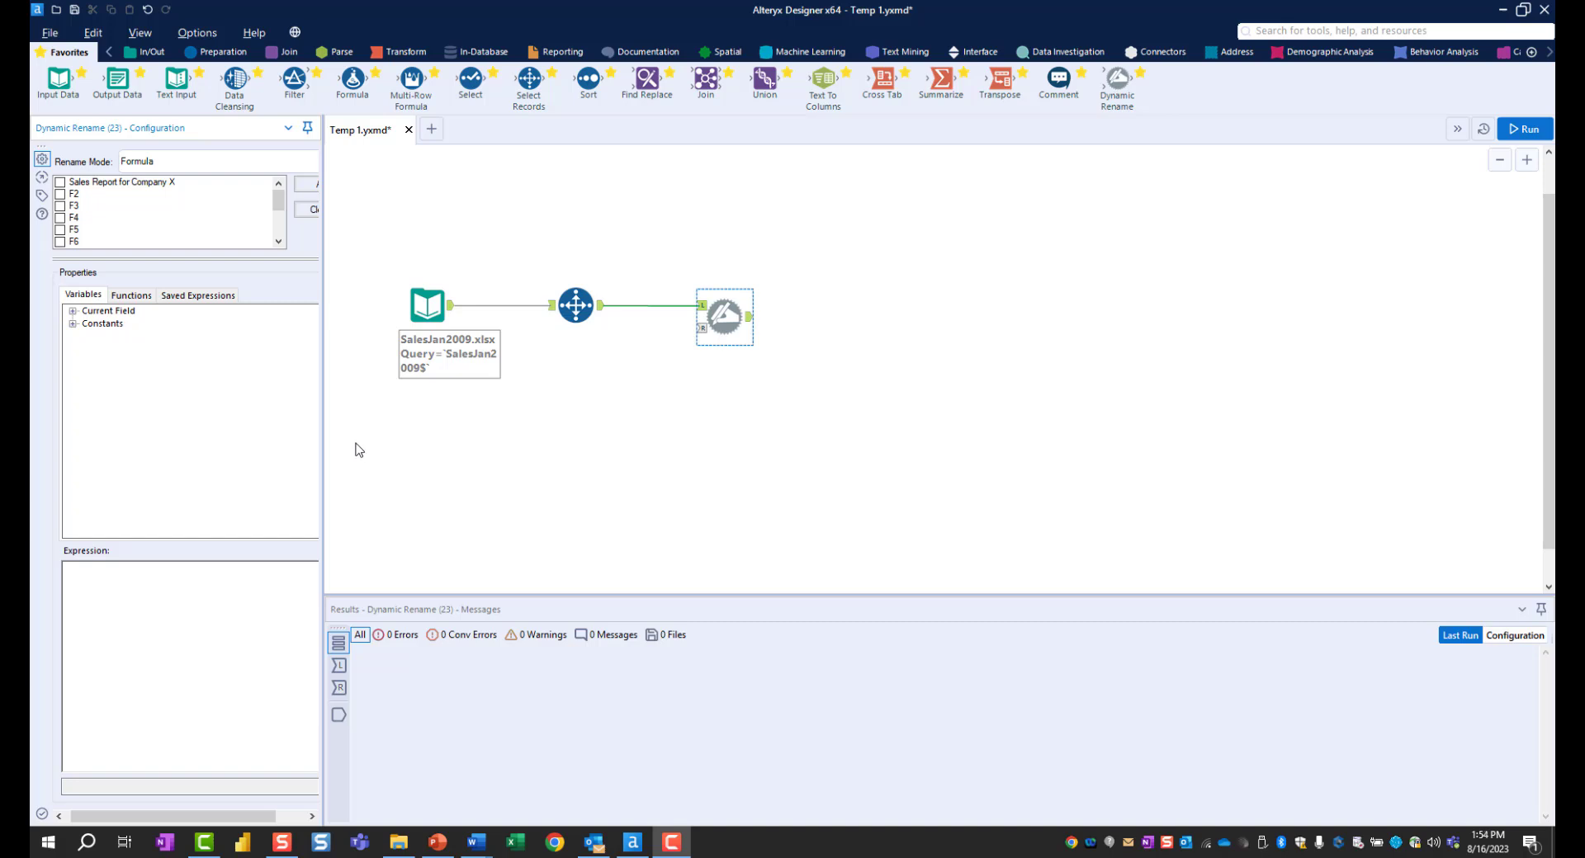
left_click_drag(324, 419, 371, 421)
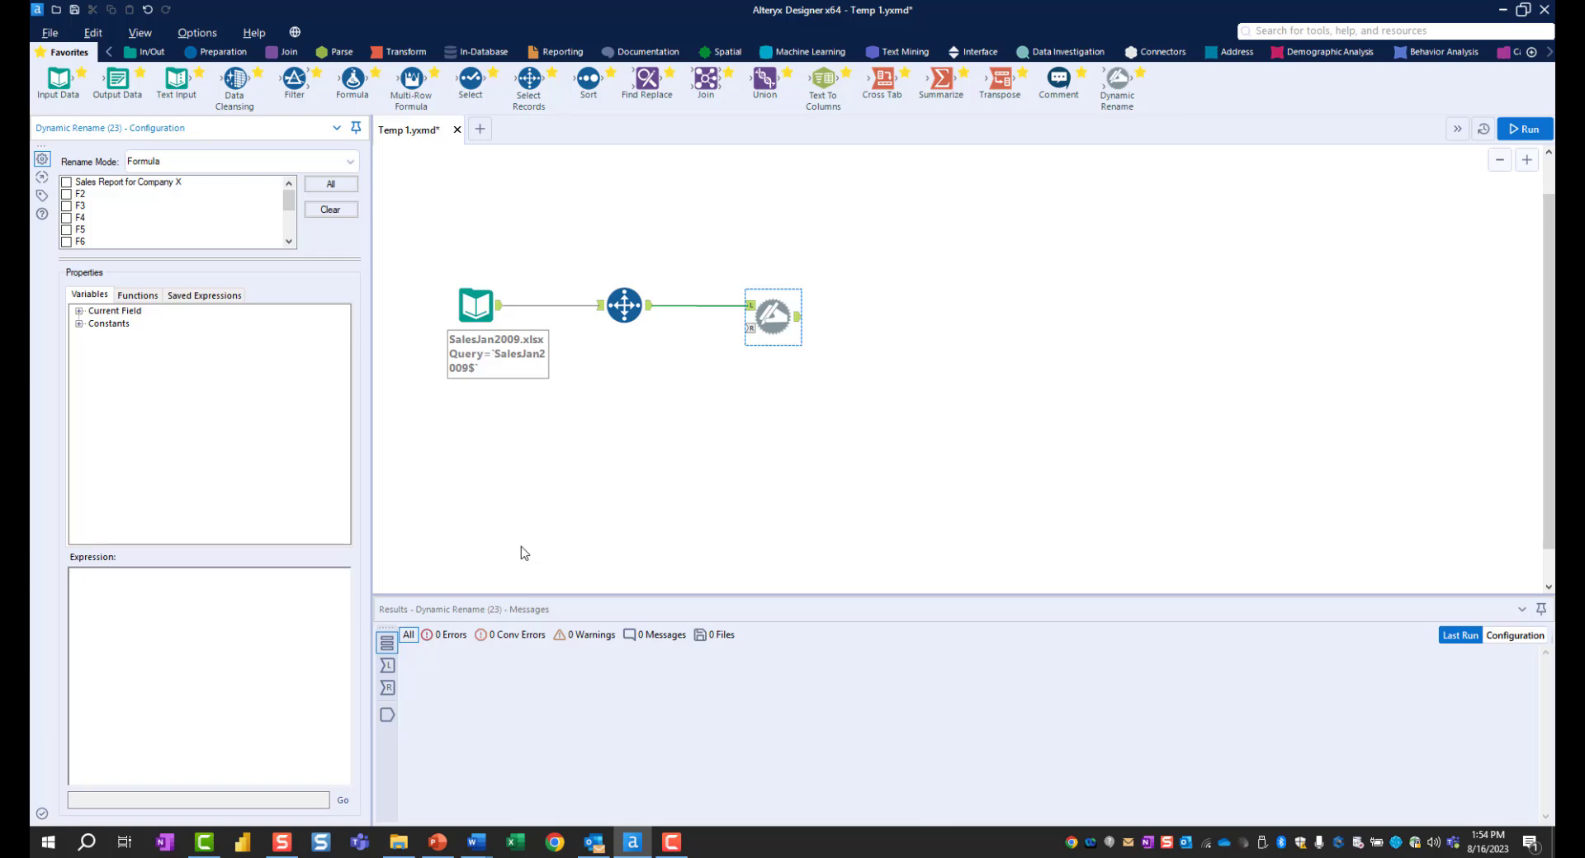
left_click_drag(733, 596, 746, 566)
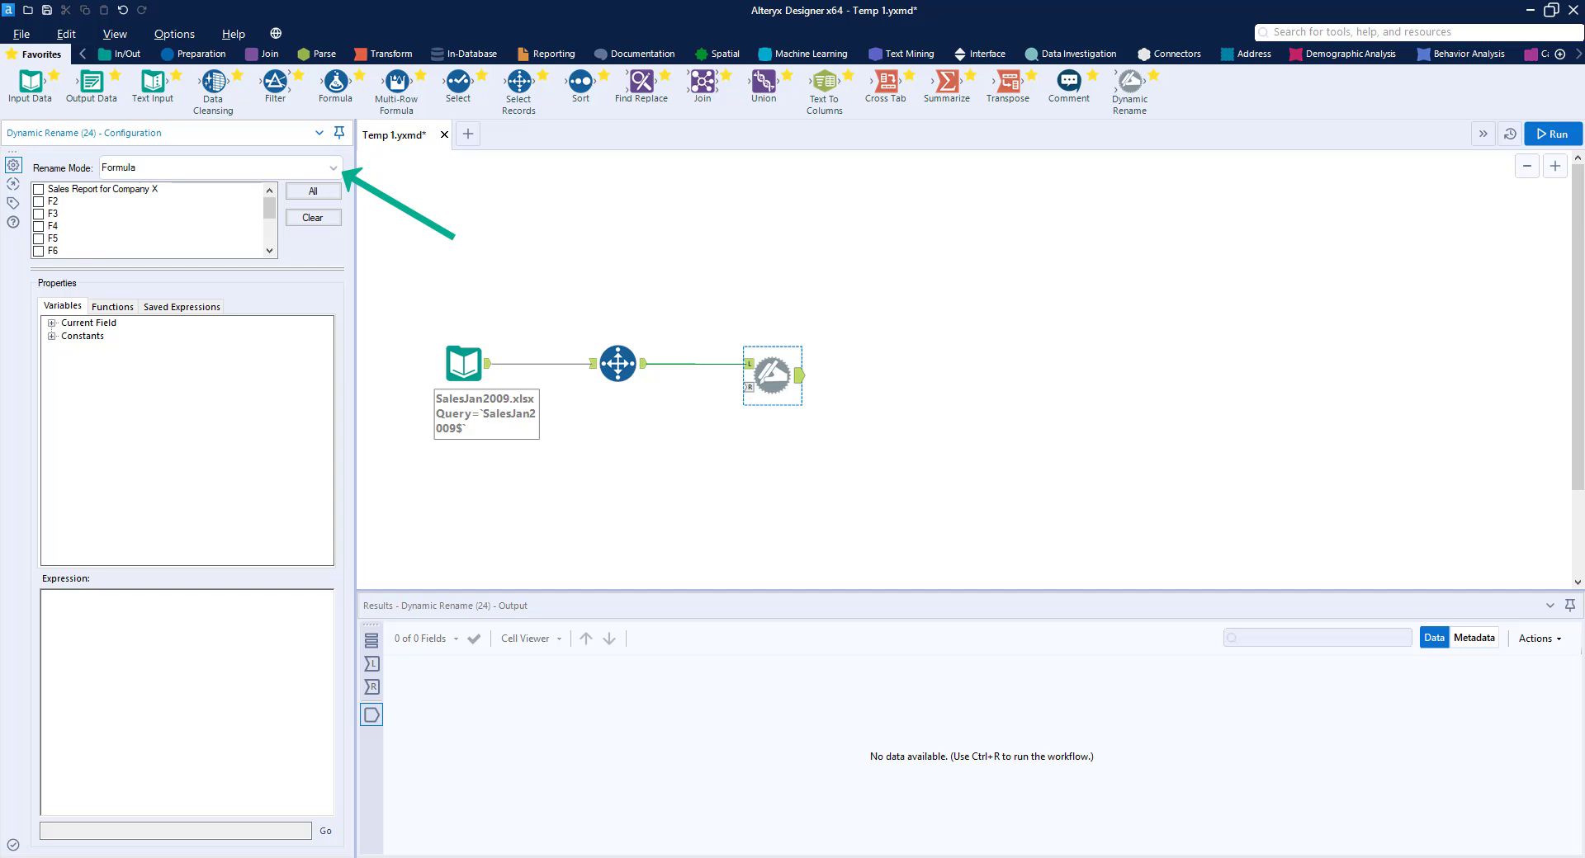
left_click(332, 167)
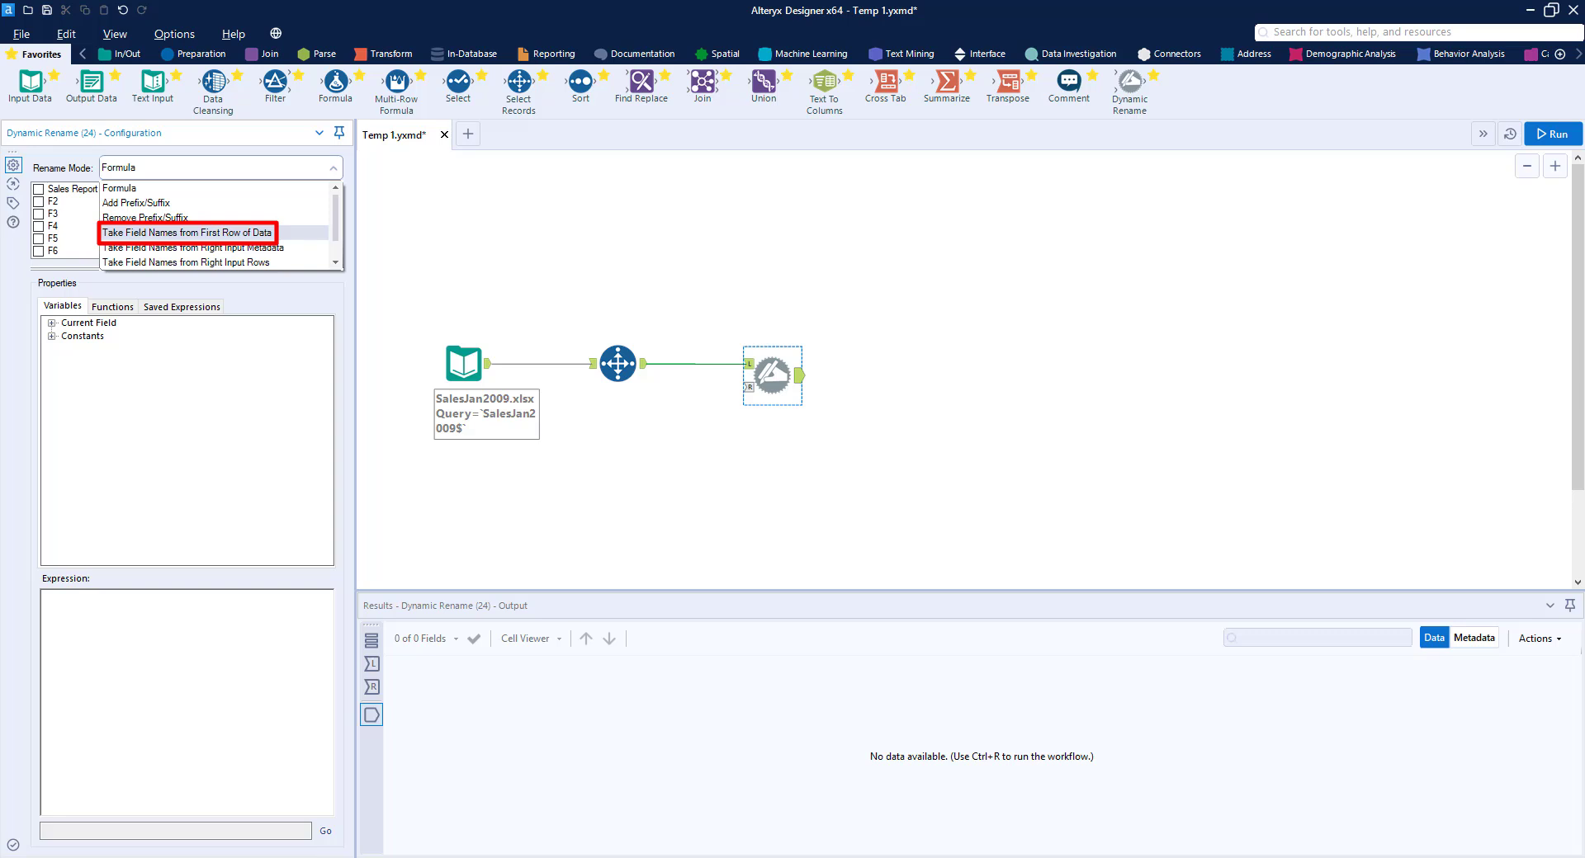
left_click(188, 233)
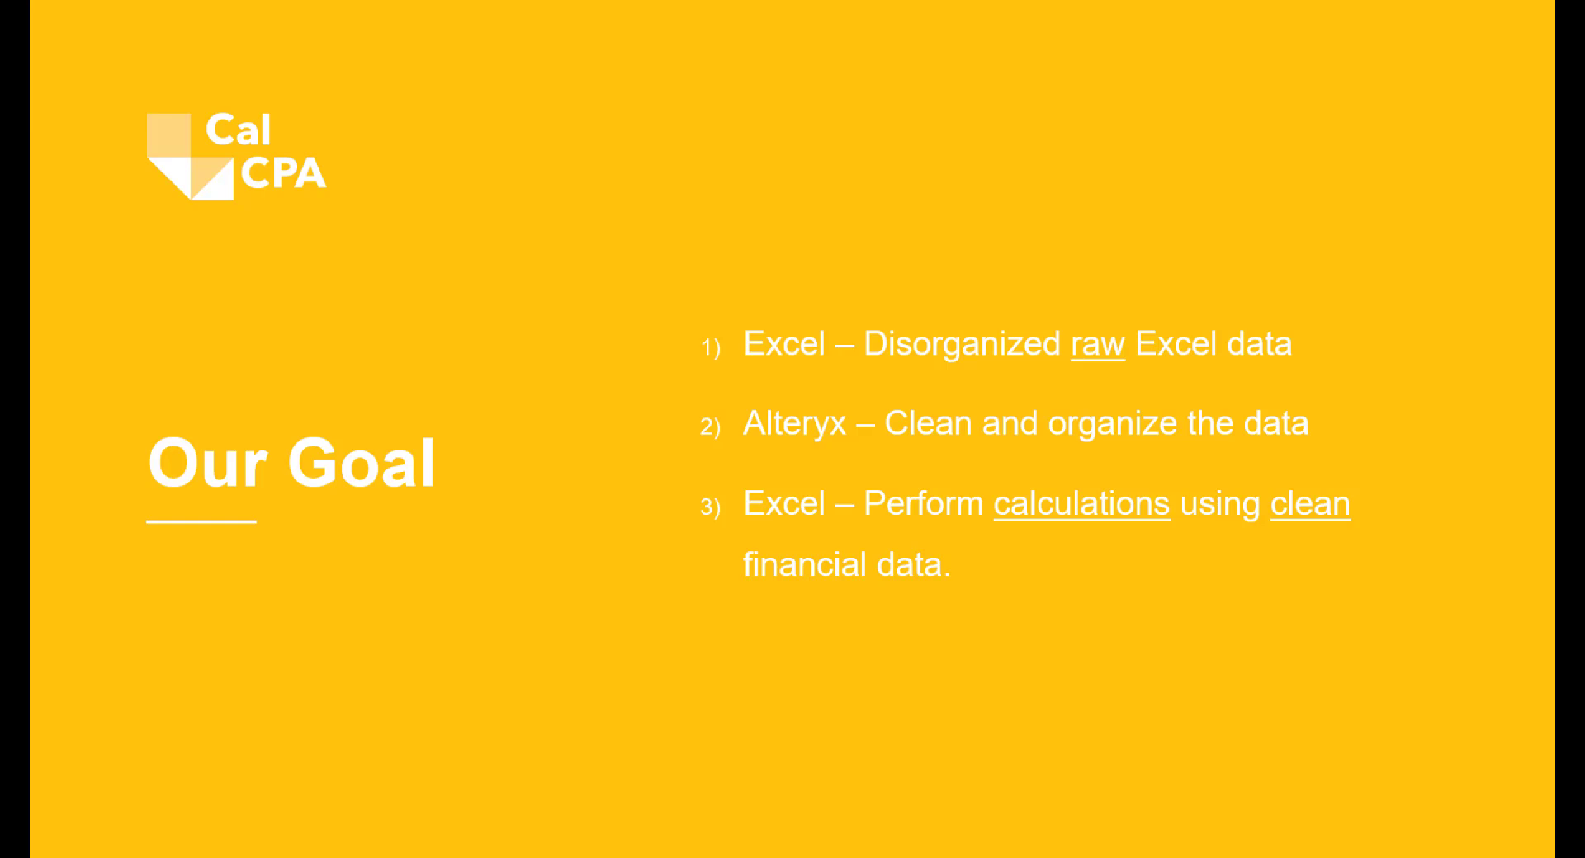
key("Right")
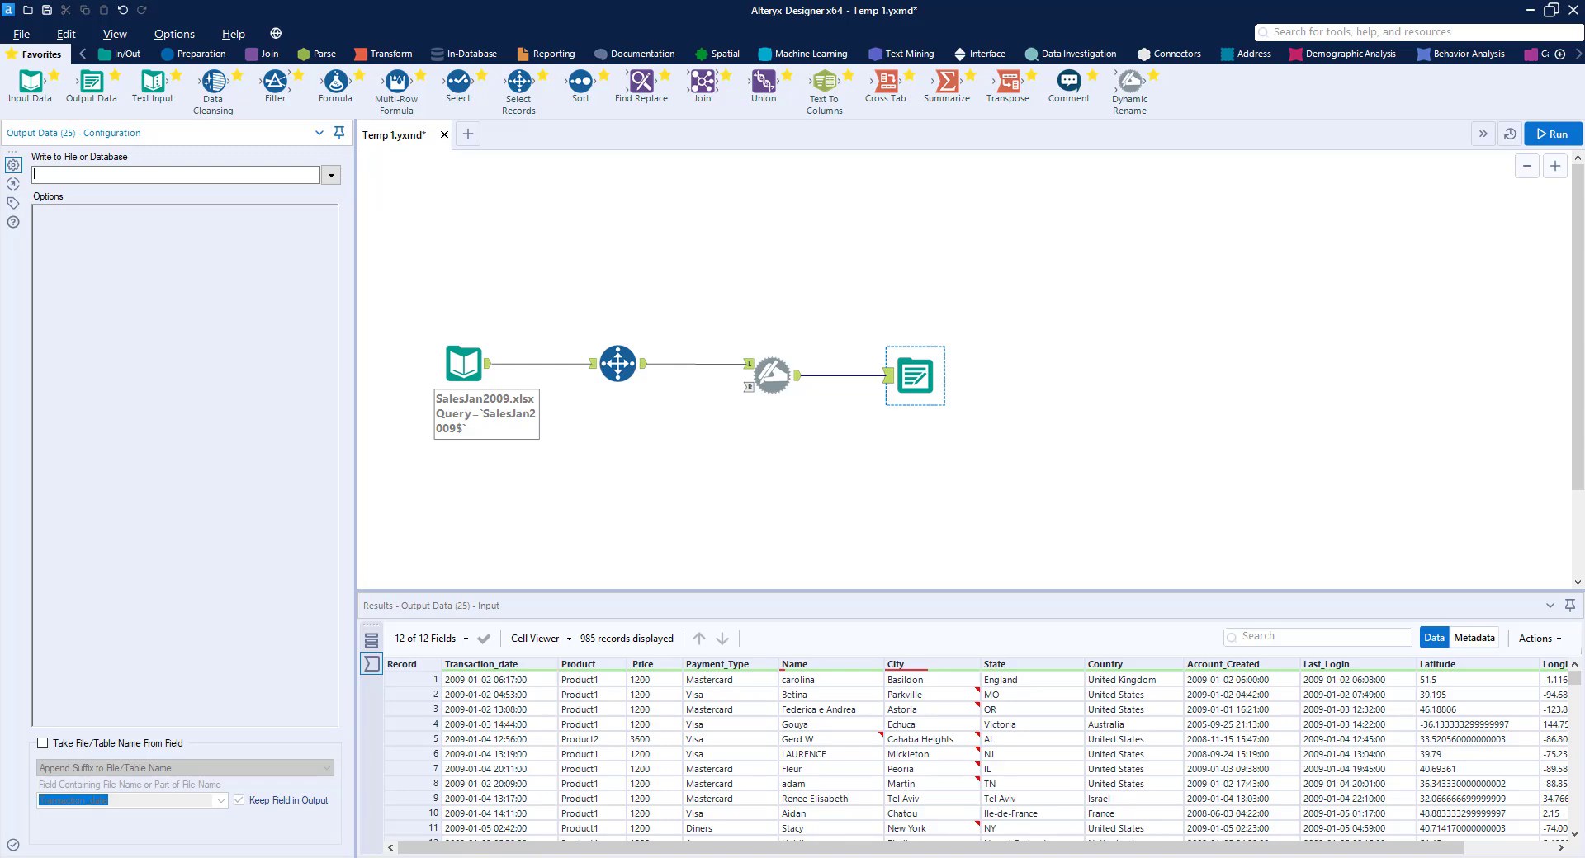
Step: Set the Output Data tool to write to Clean Sales Data.xlsx in the 5.2 - Output Data folder, on a sheet named Sales Summary
left_click(330, 175)
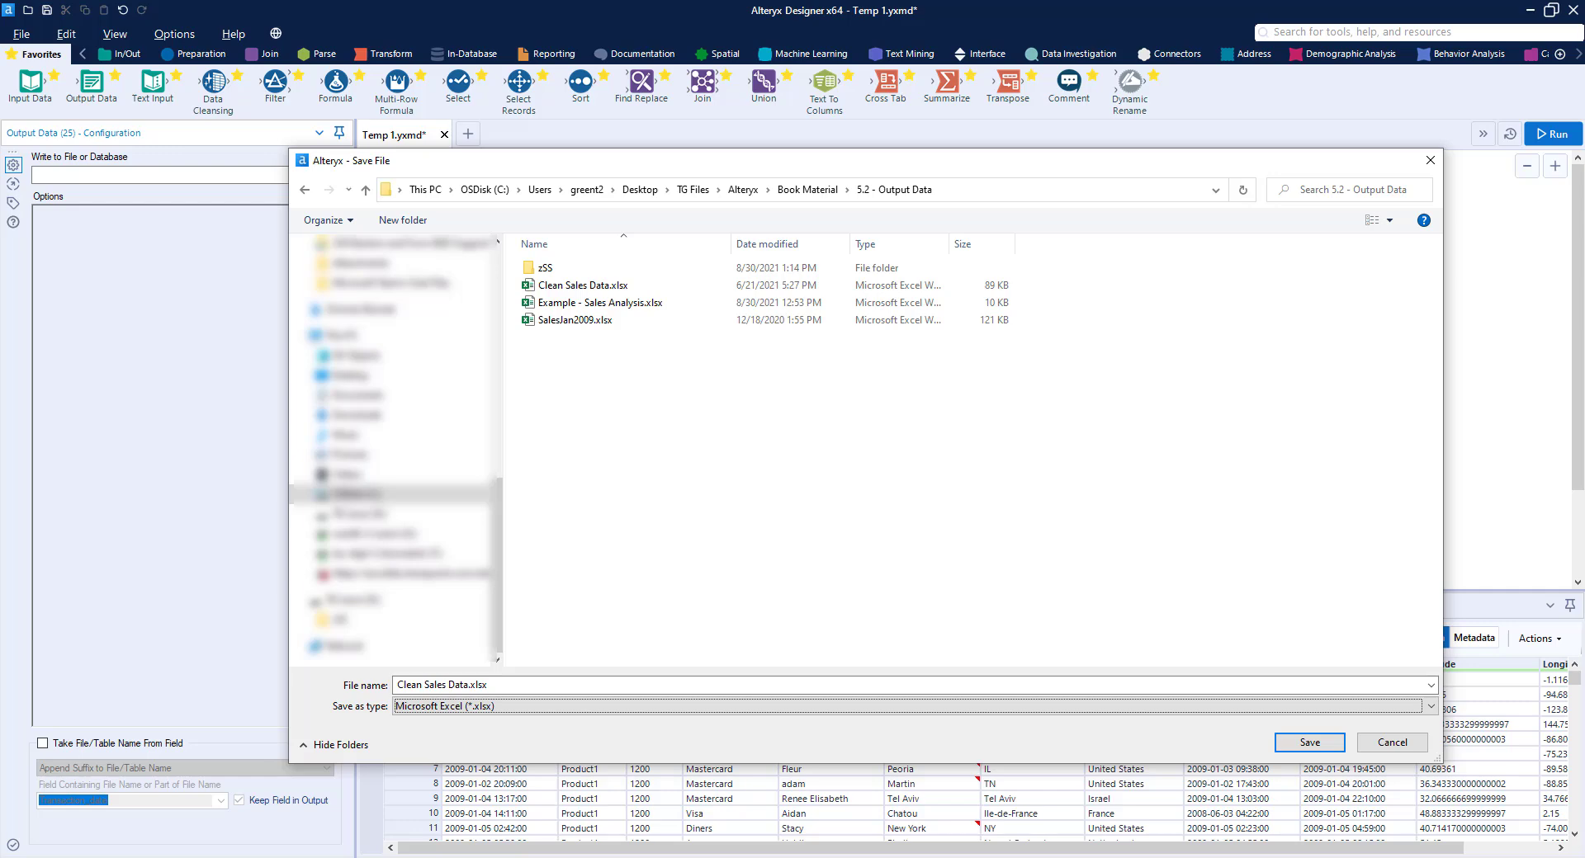
key("Return")
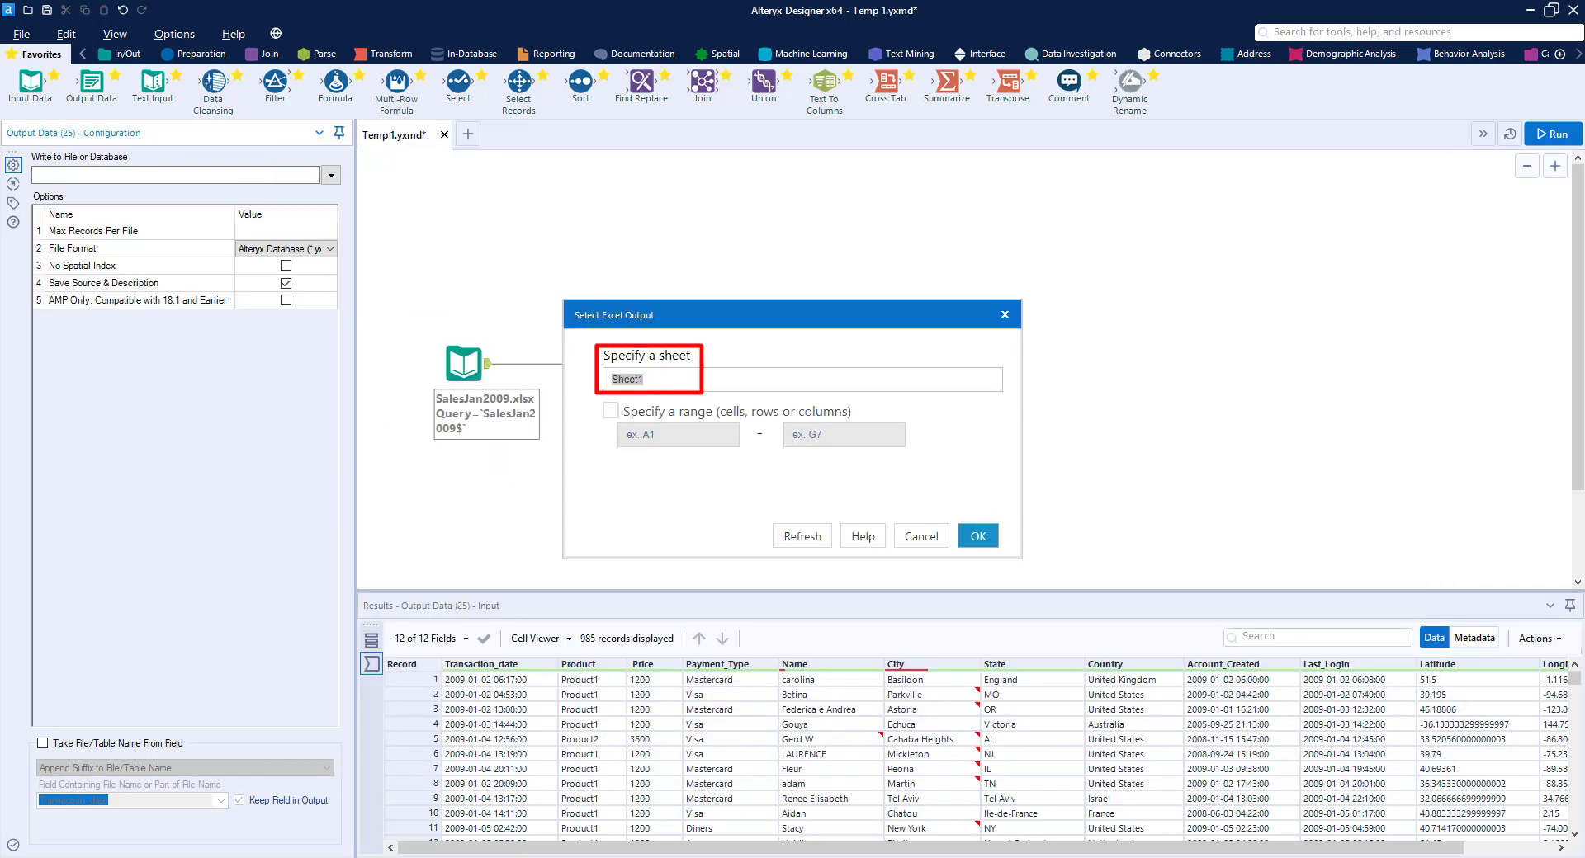
type("Sales Summary")
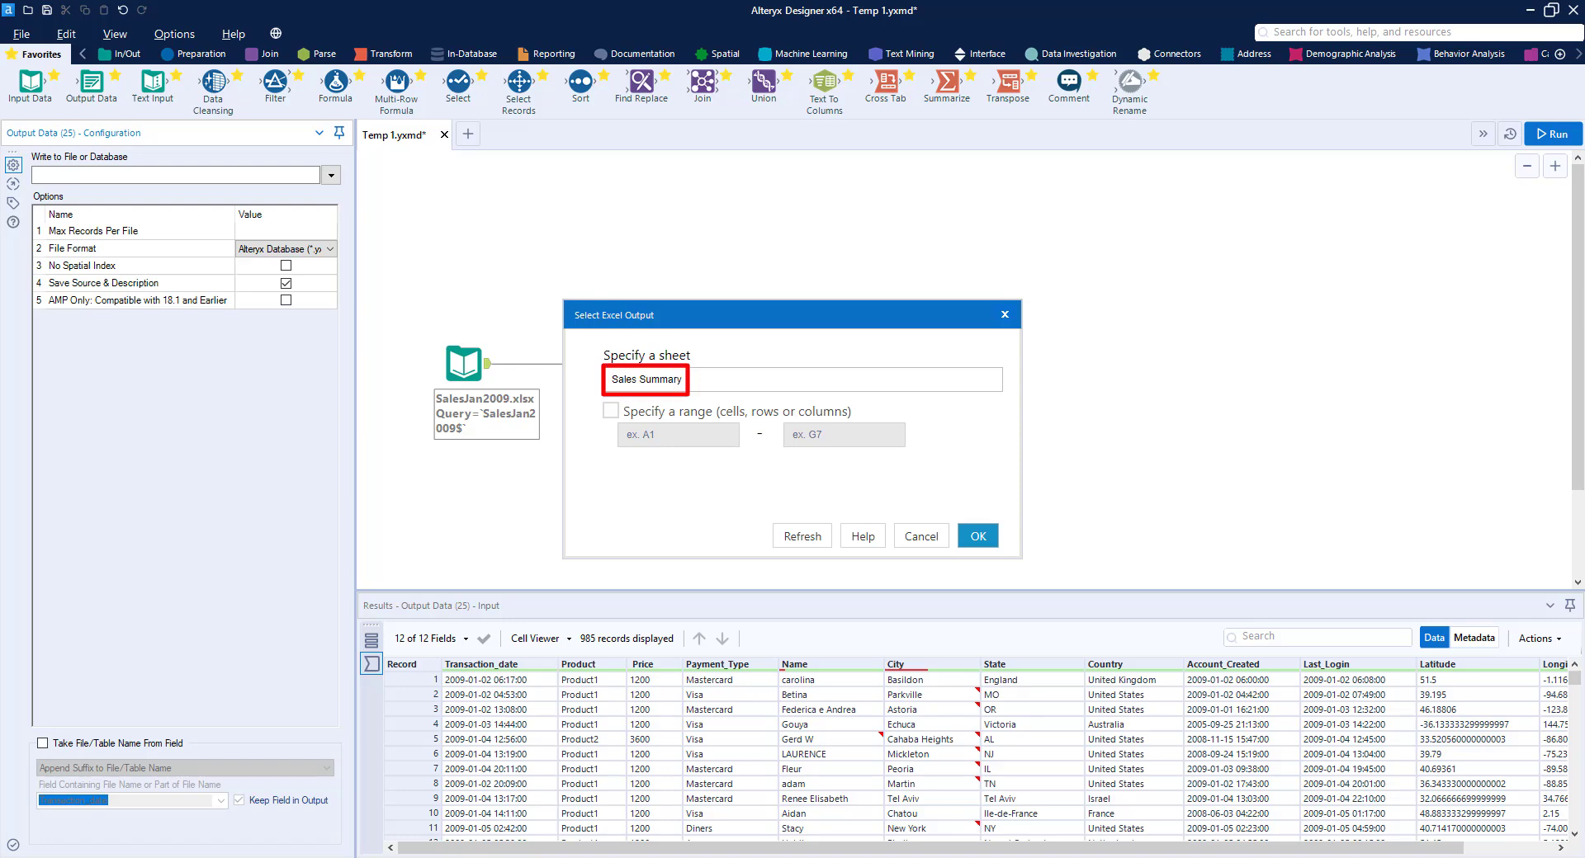
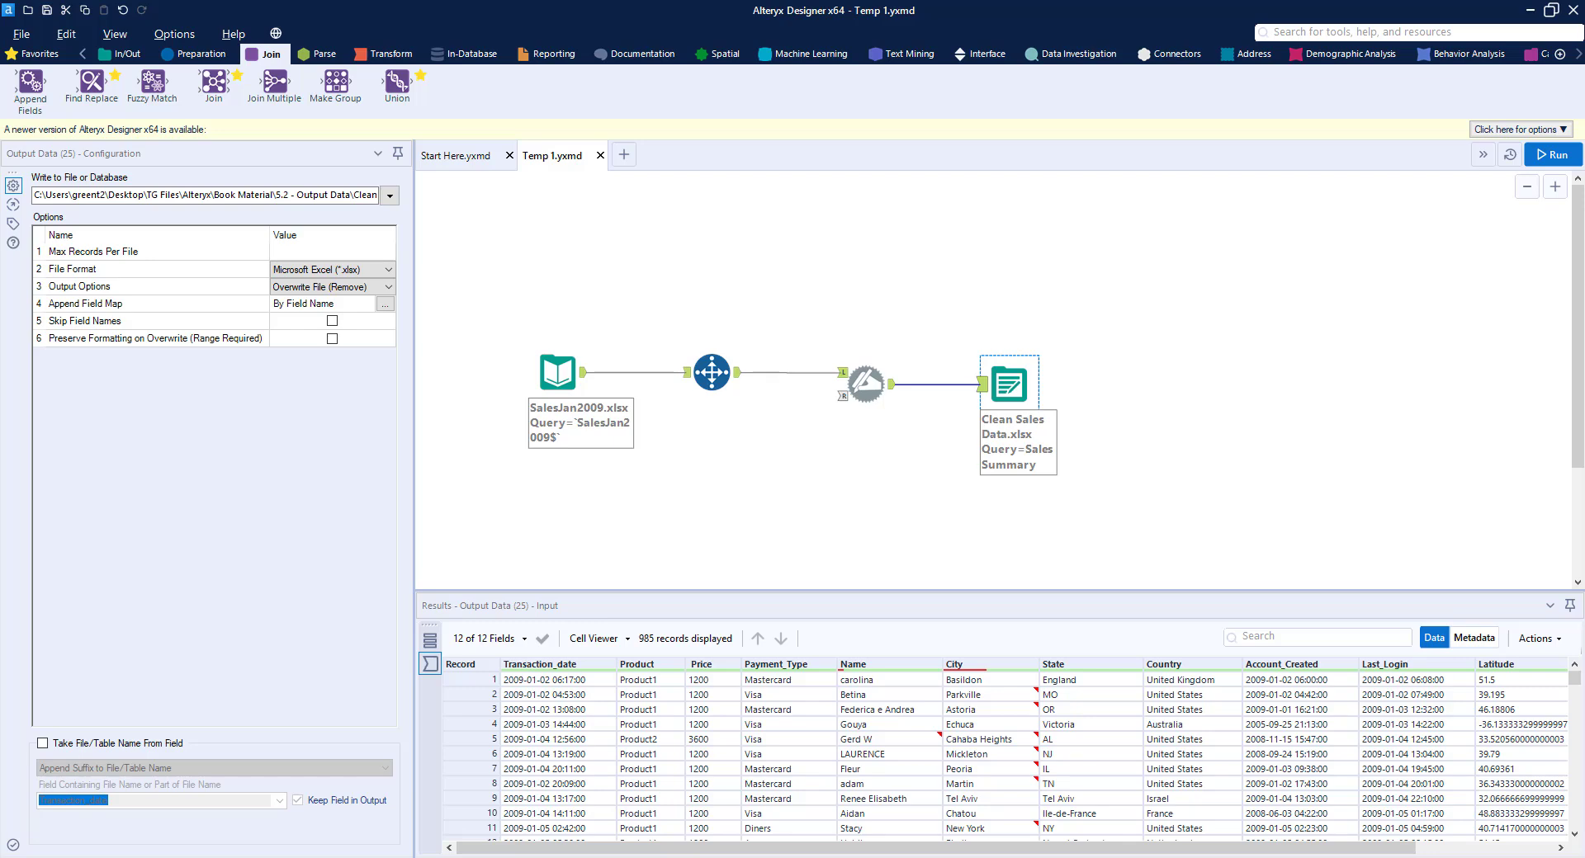
Step: Open the help page and the example workflow for the Join tool
left_click(39, 55)
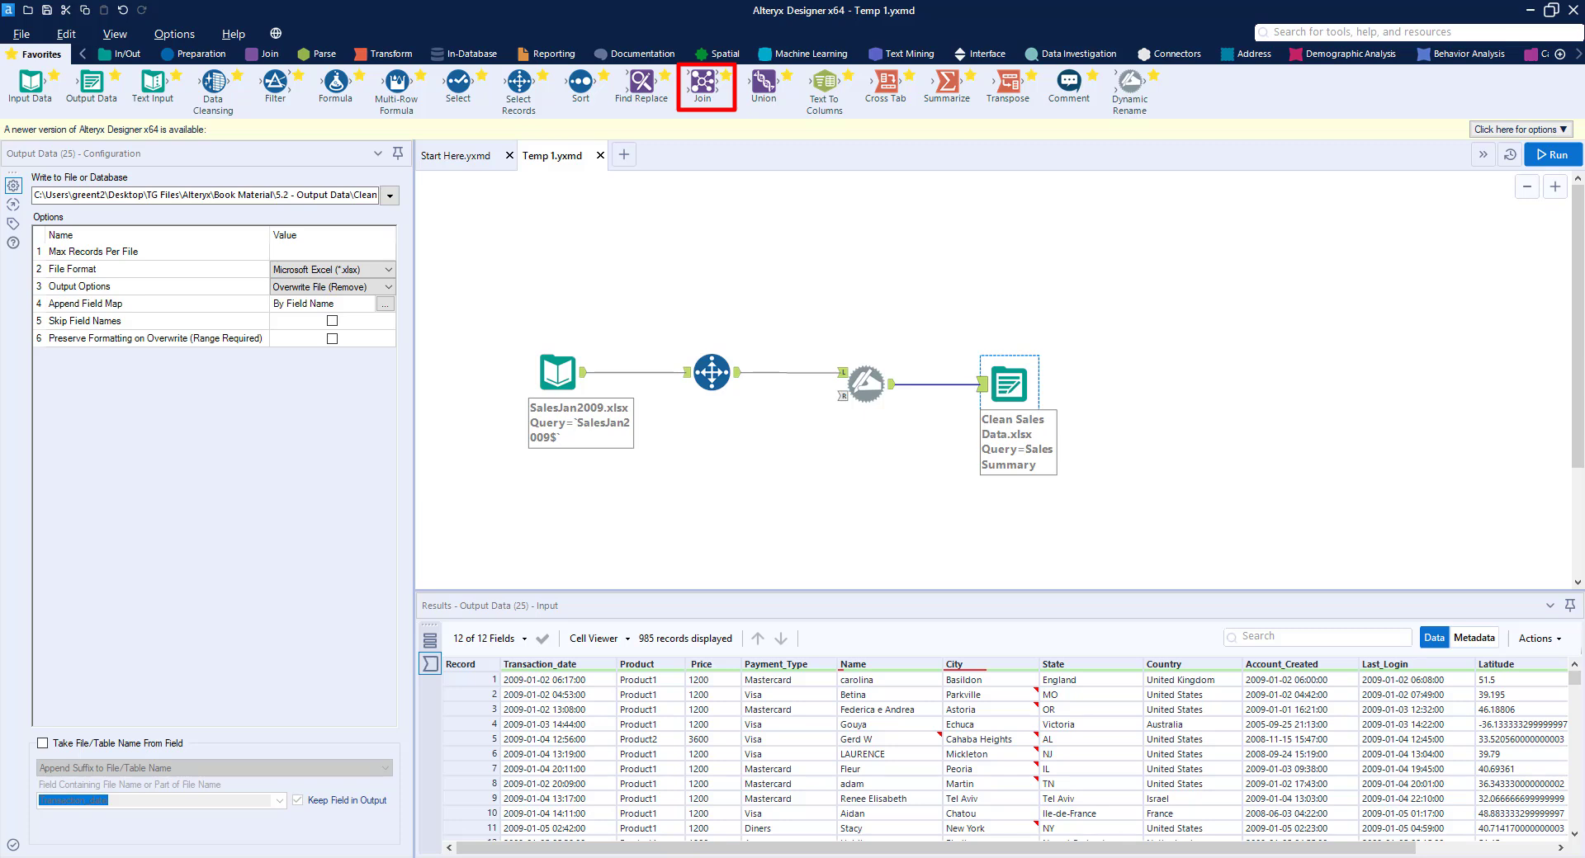
right_click(701, 81)
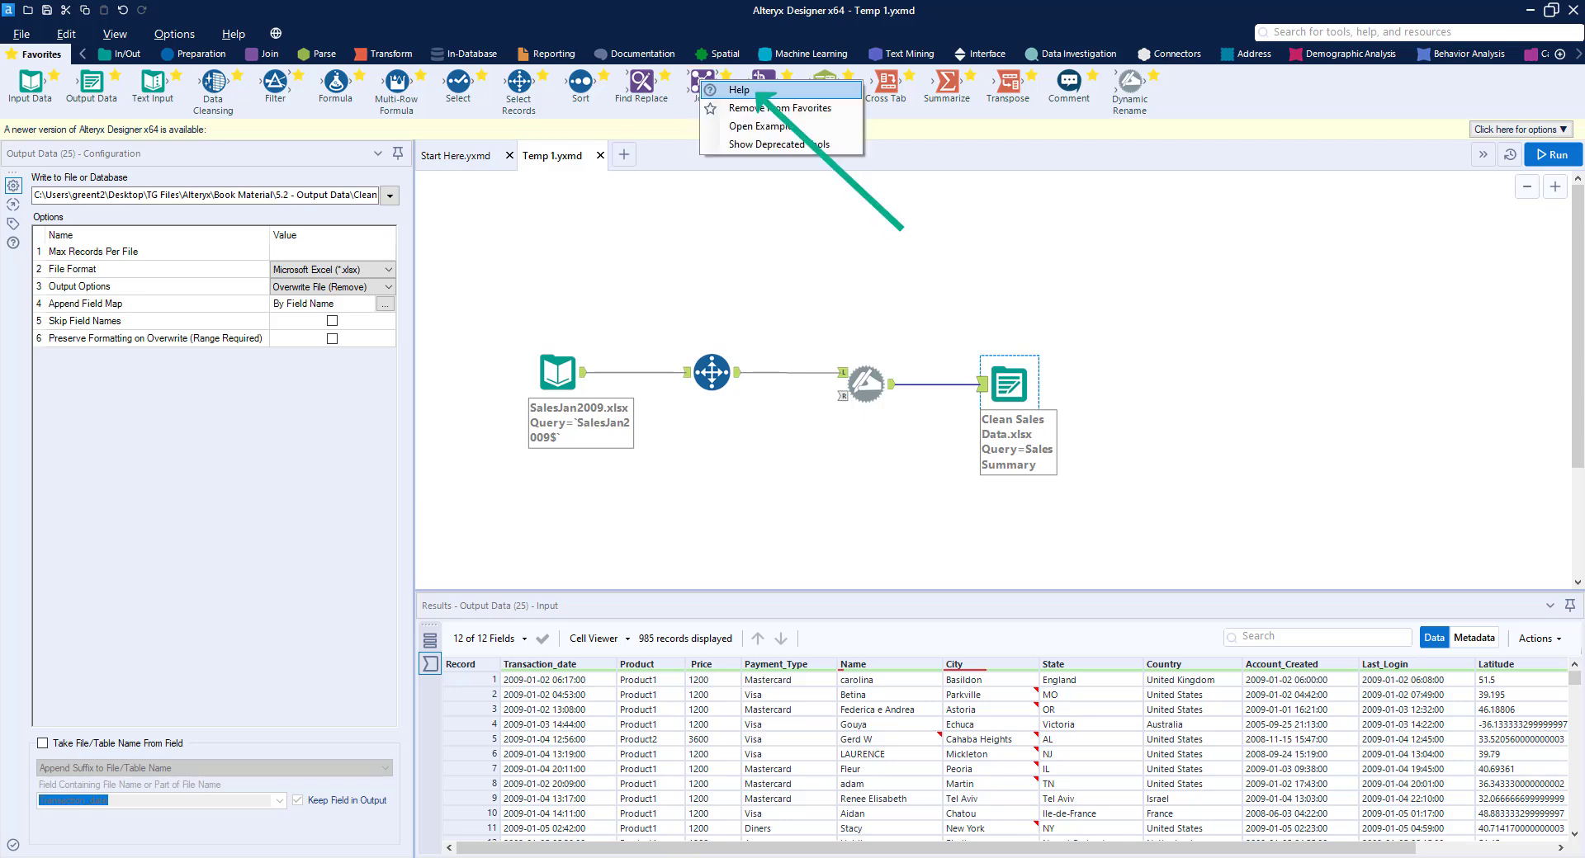
left_click(738, 89)
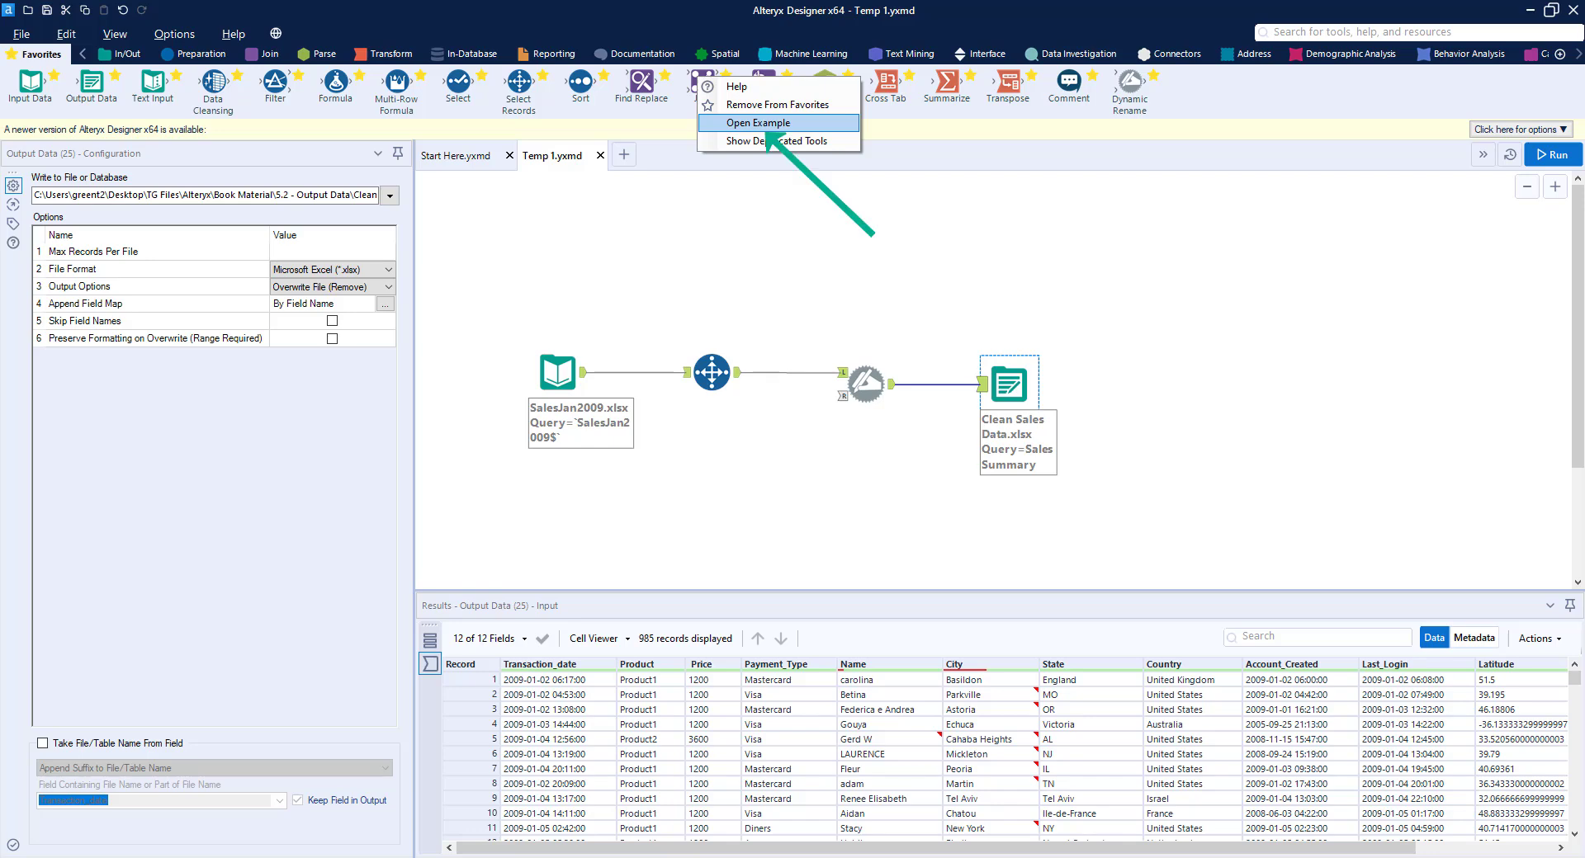
left_click(757, 123)
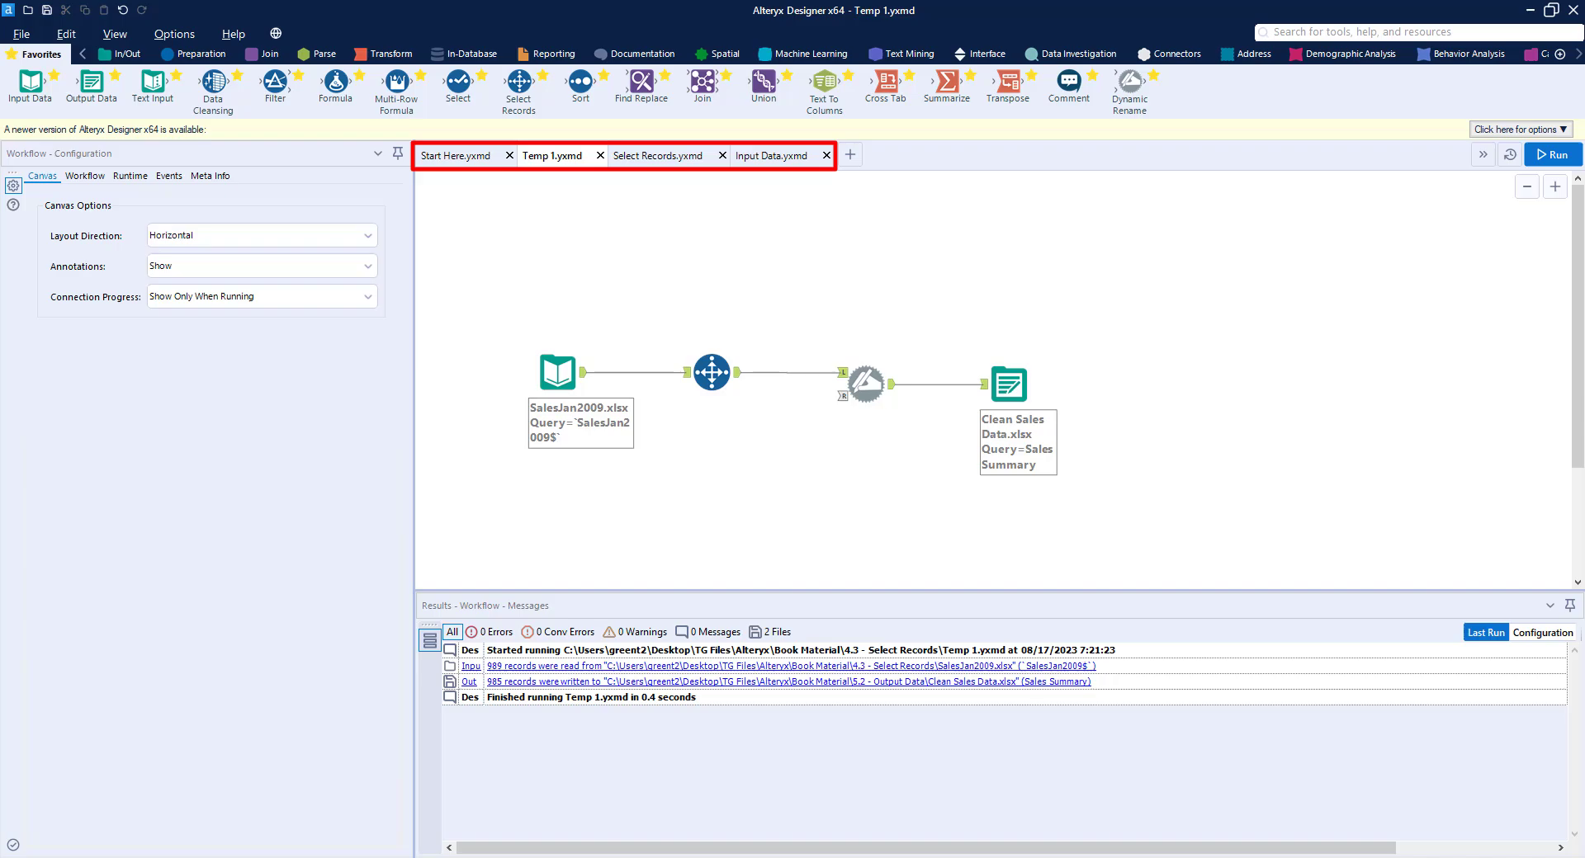
Step: View the open workflows Select Records.yxmd, Input Data.yxmd and Start Here.yxmd in turn
left_click(673, 161)
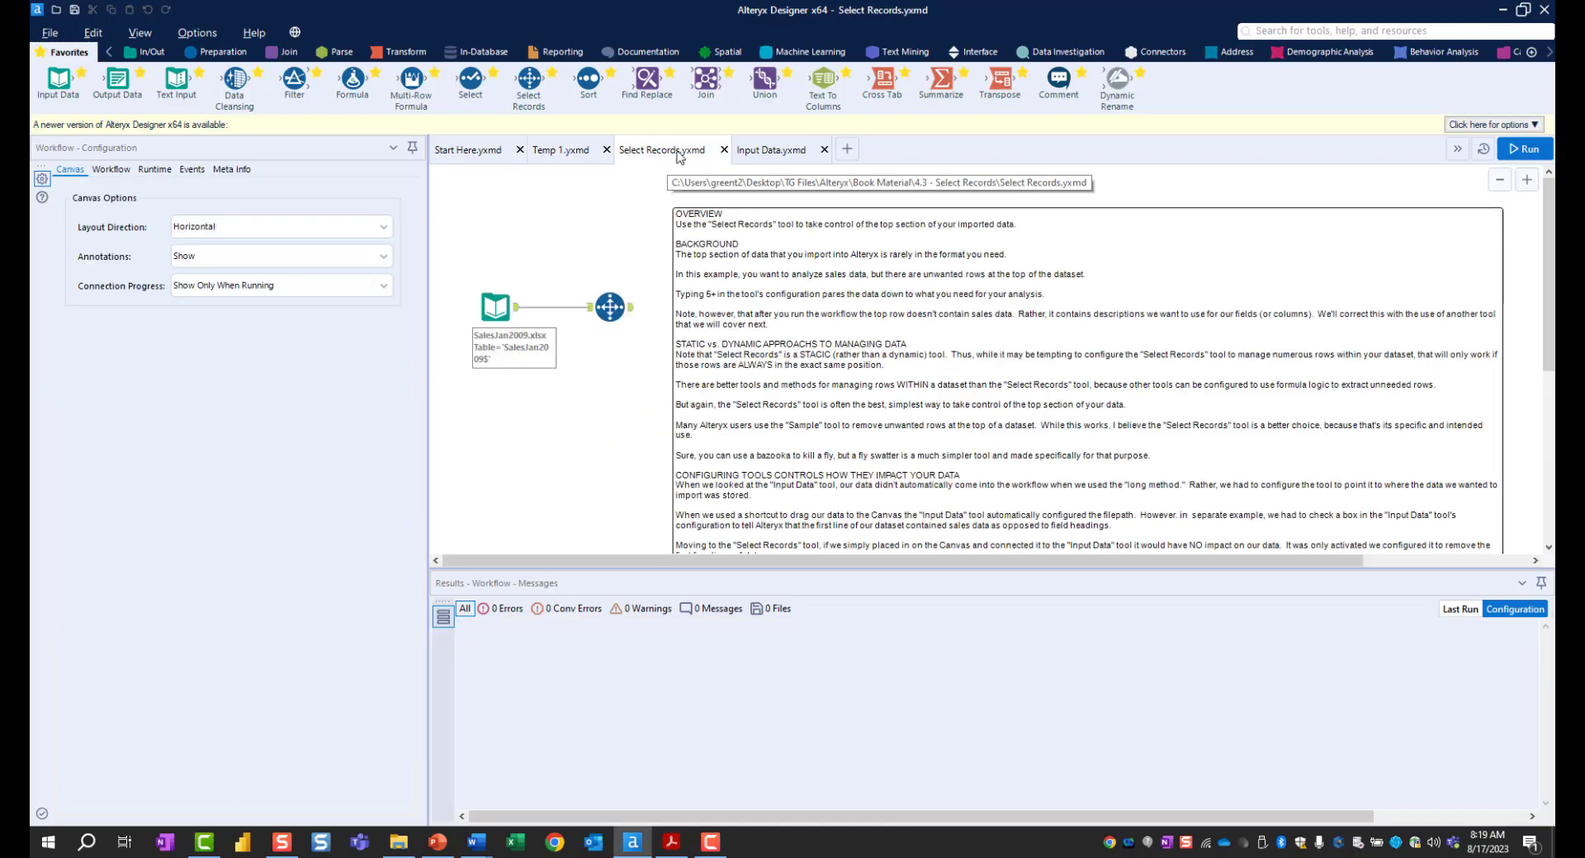
left_click(767, 152)
left_click(487, 153)
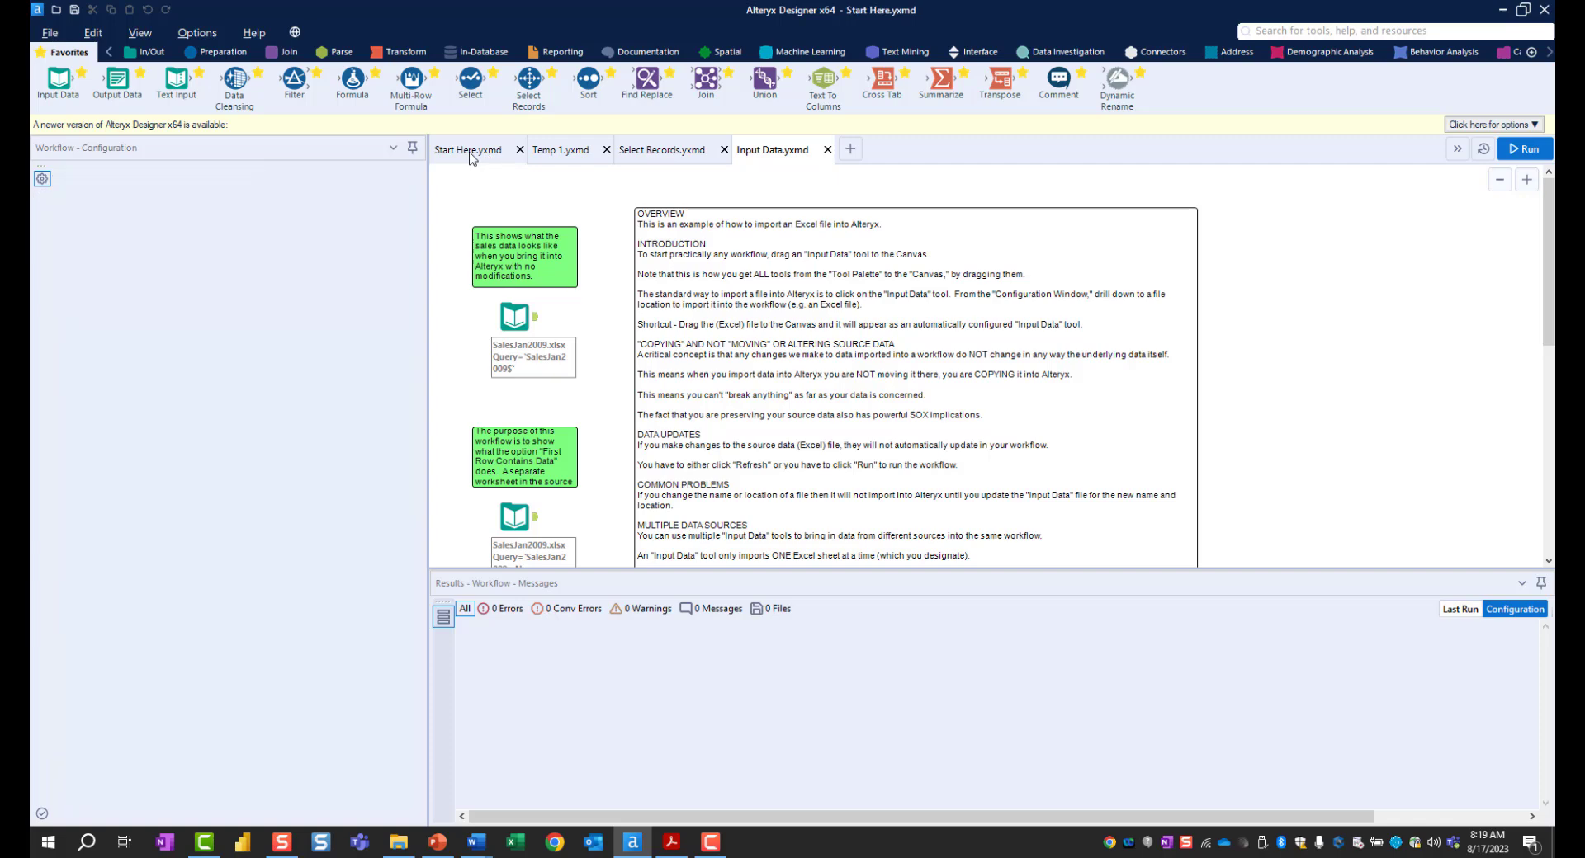
Step: Switch to the Temp 1.yxmd workflow and look through the available editing commands and window display options
left_click(587, 156)
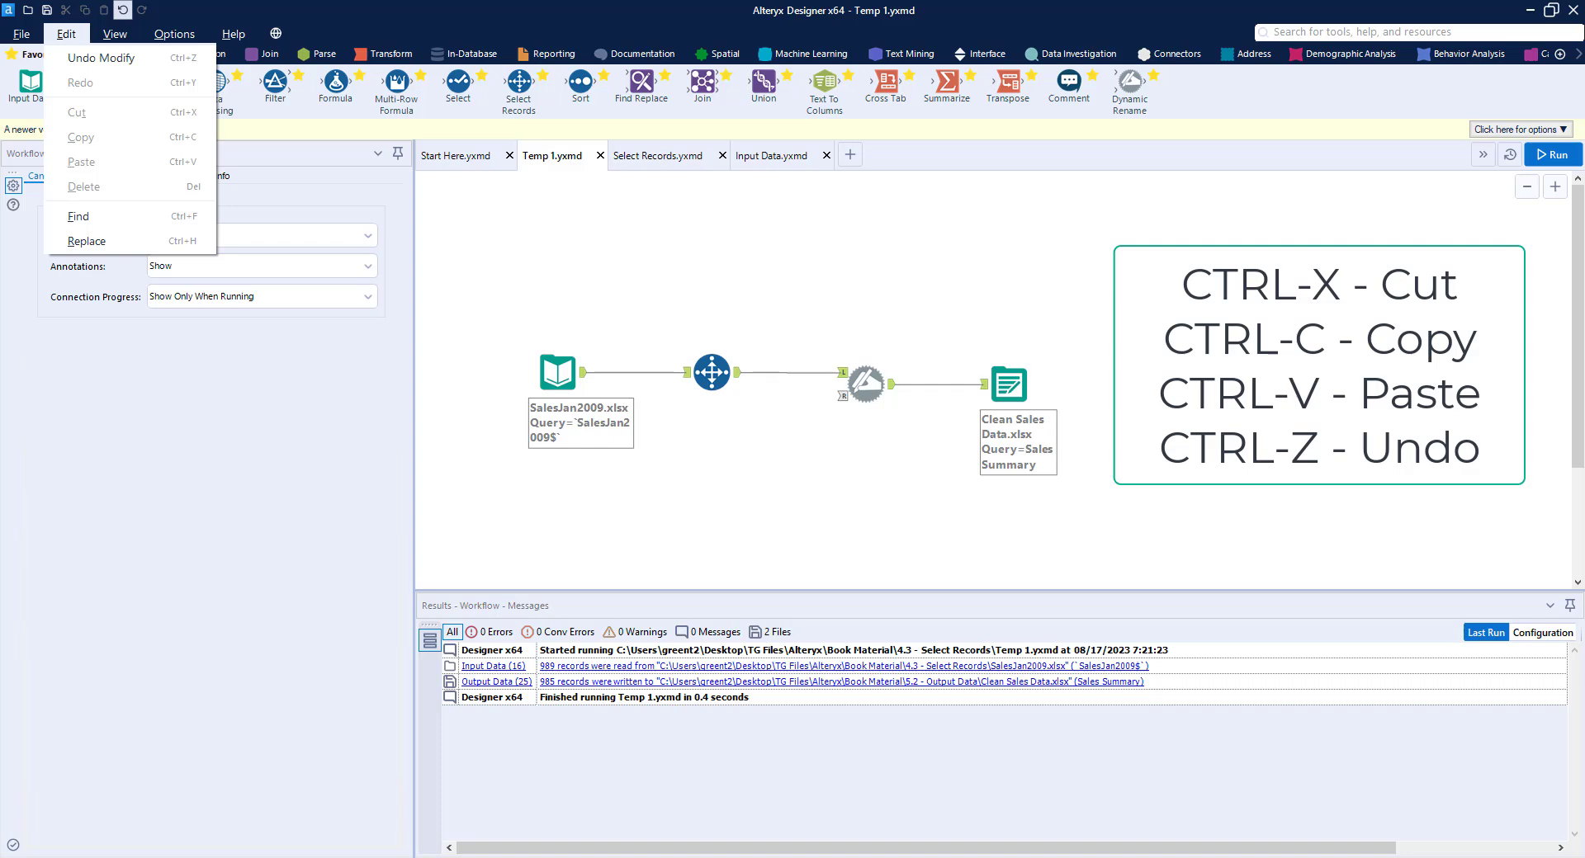
mouse_move(114, 34)
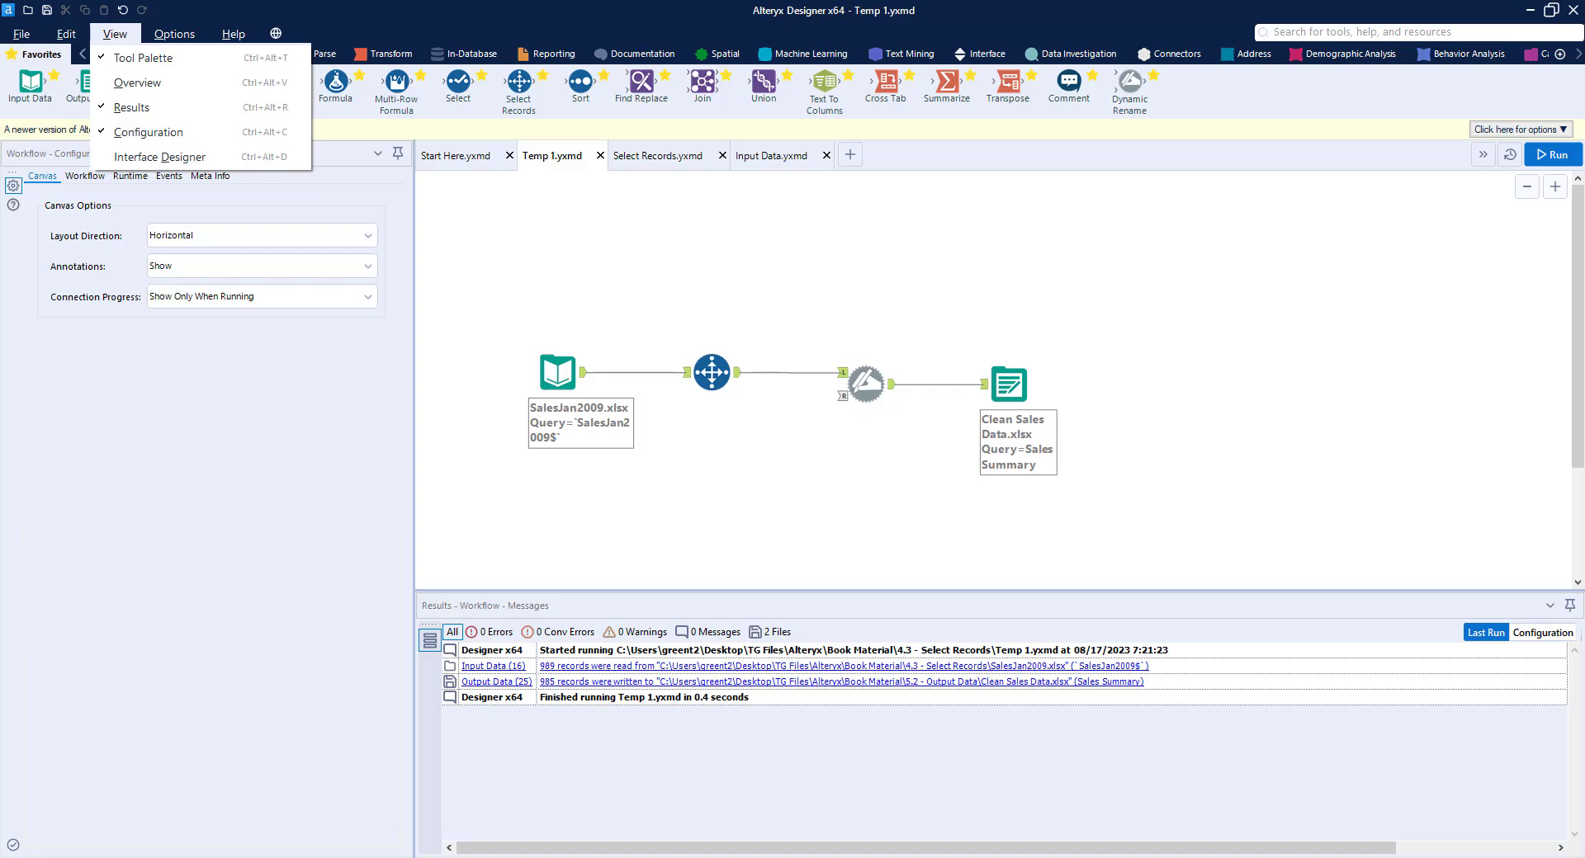
key("Right")
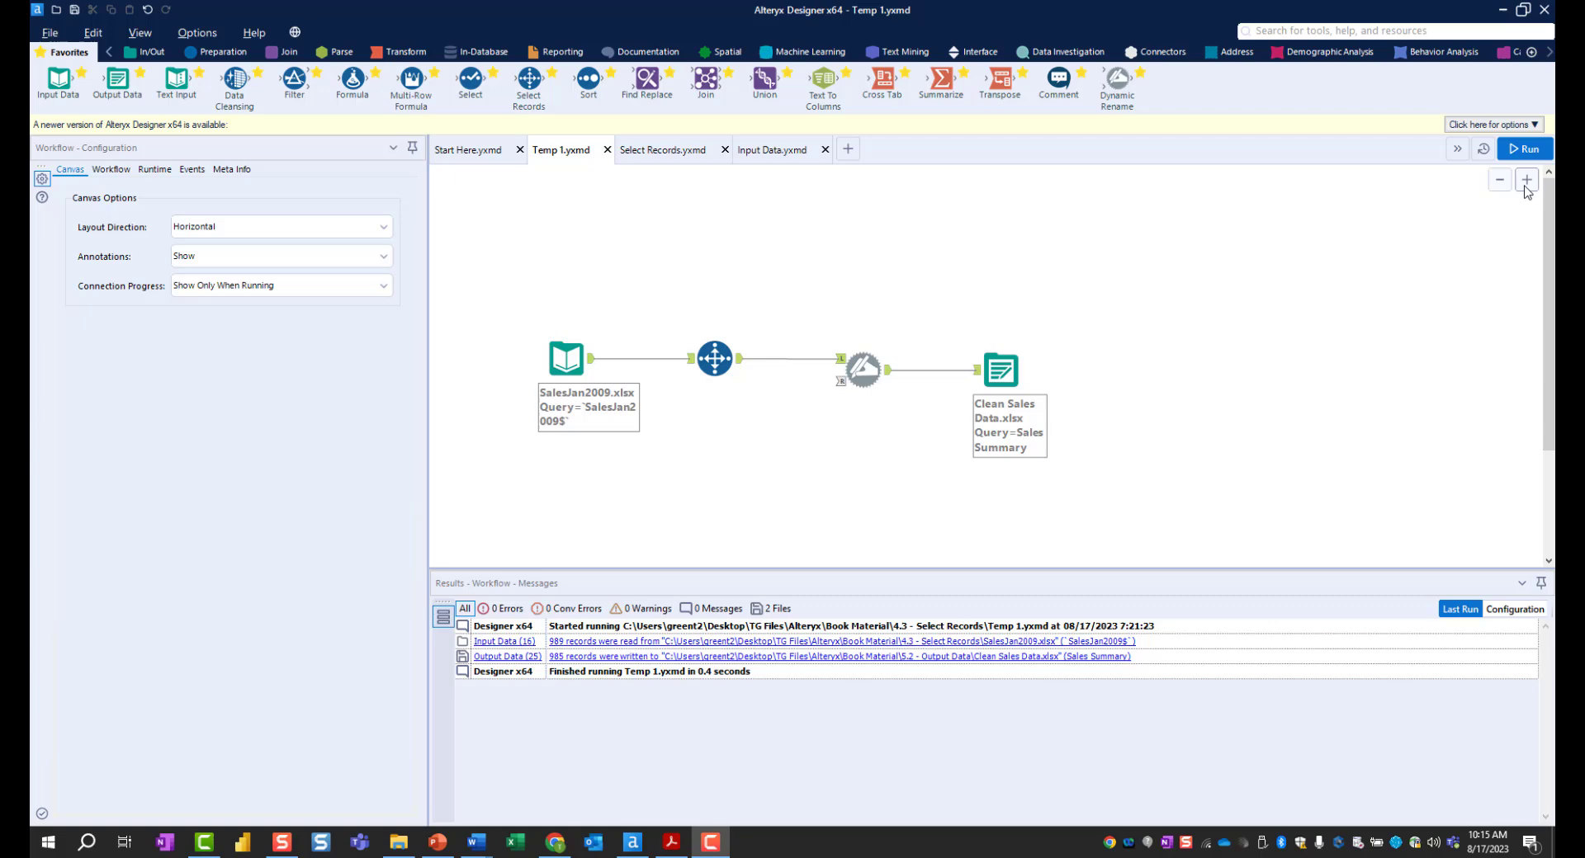
Step: Zoom the Temp 1.yxmd canvas in and out, ending with a magnified view of the Dynamic Rename and Output Data tools
left_click(1555, 186)
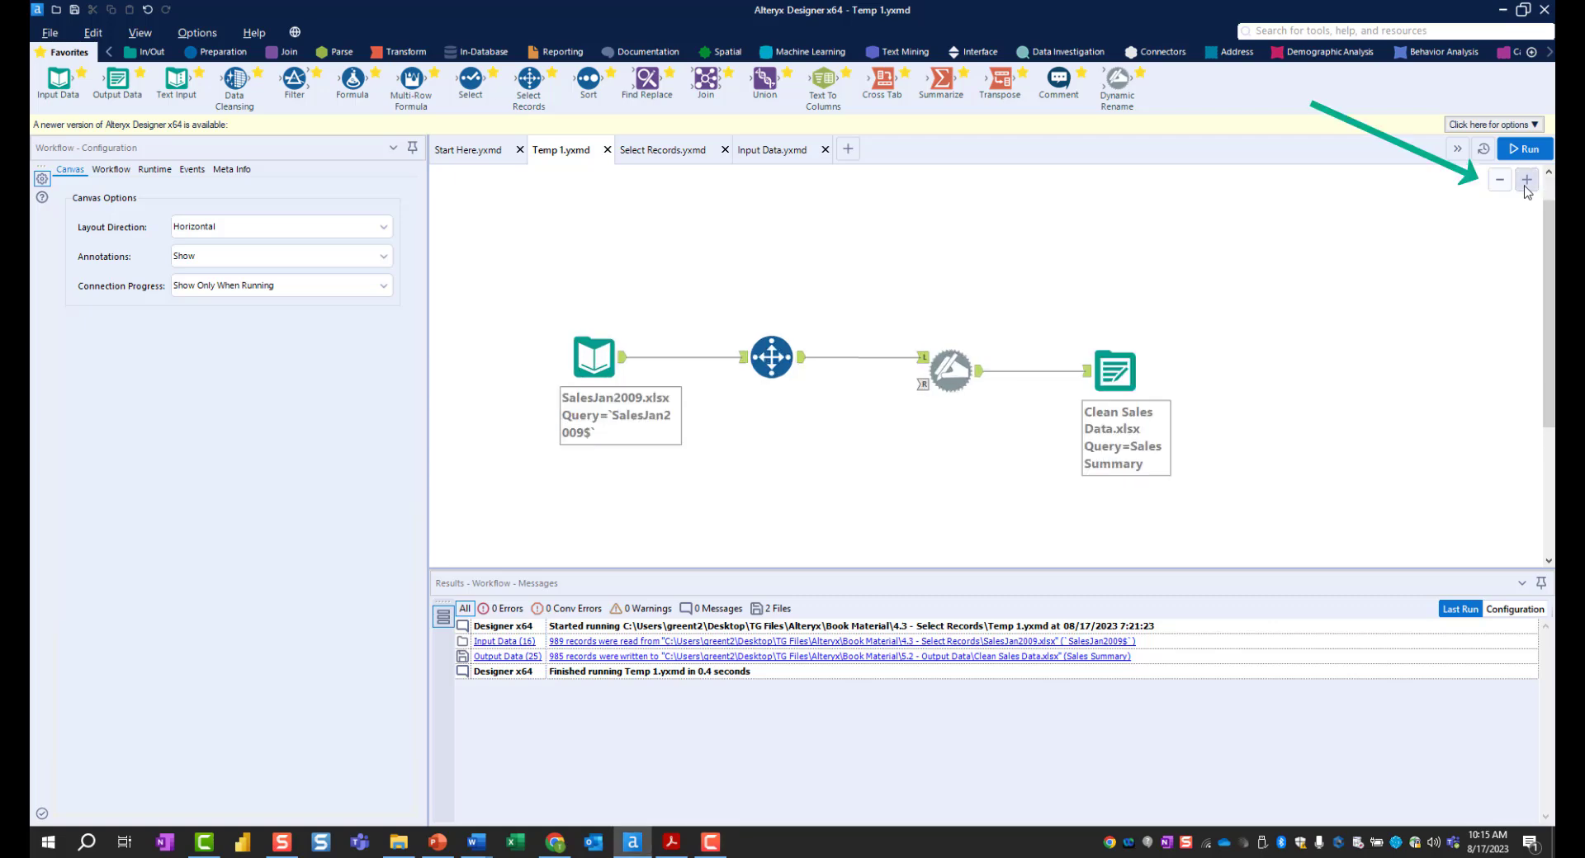
left_click(1525, 186)
left_click(1500, 181)
left_click(1500, 182)
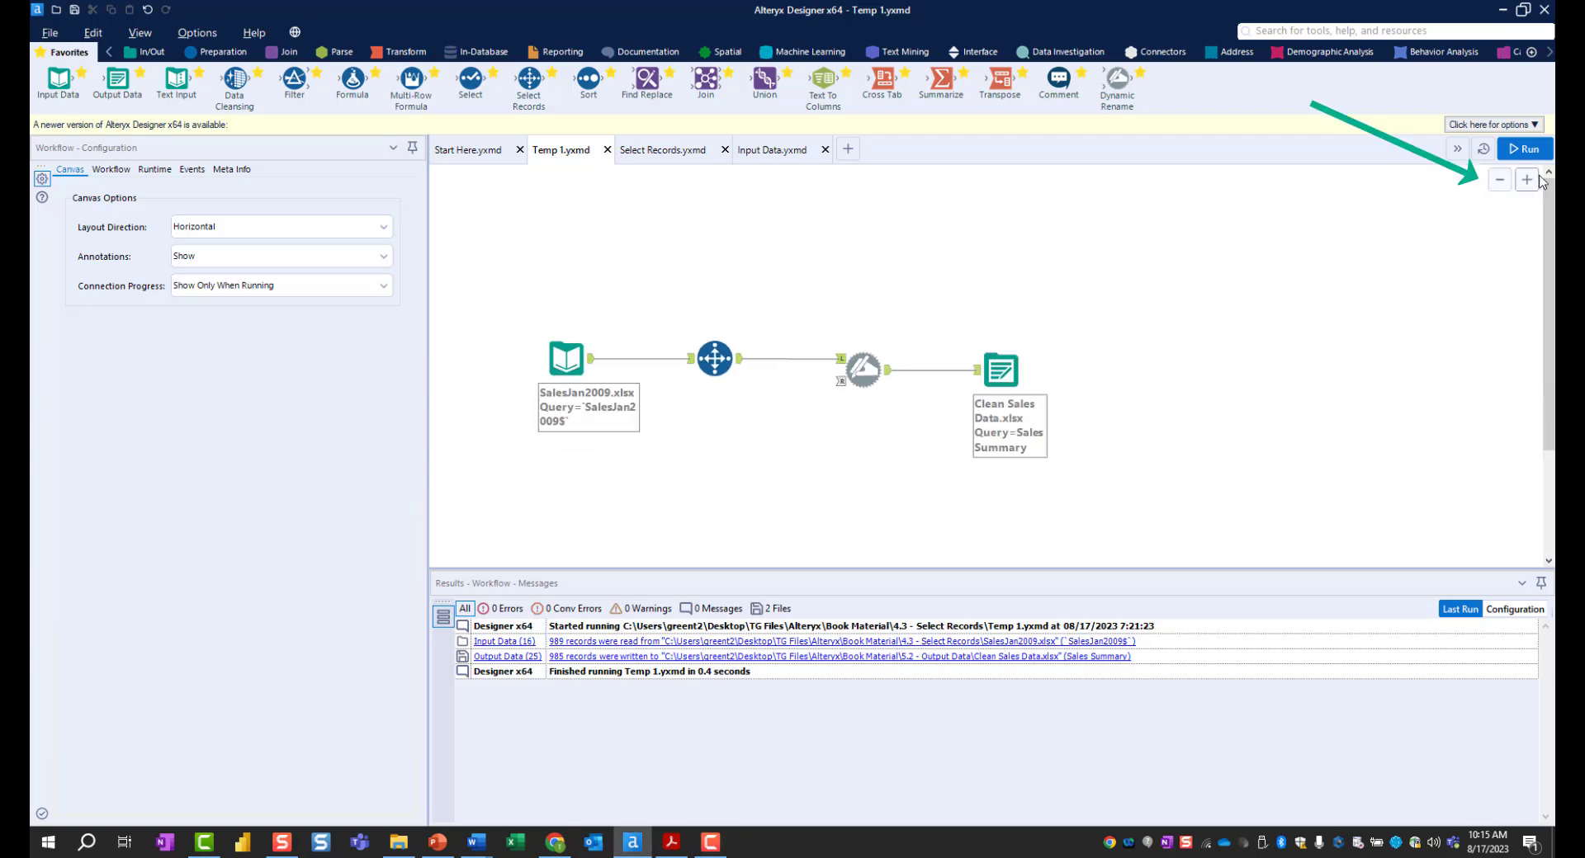
left_click(1529, 181)
left_click(1529, 182)
left_click(1530, 183)
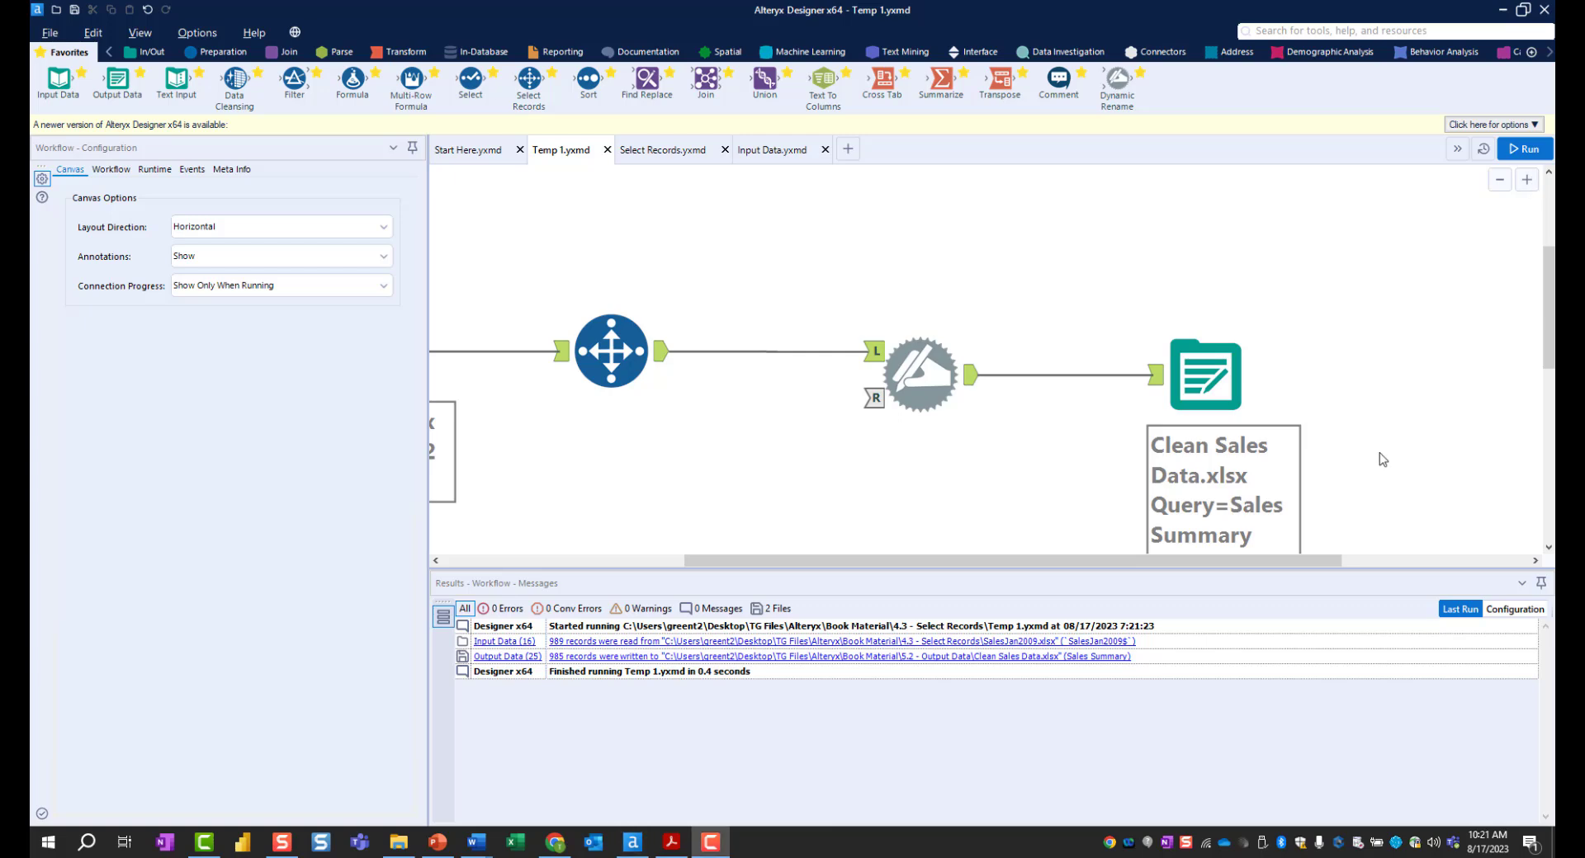
scroll(1382, 460, "down", 3)
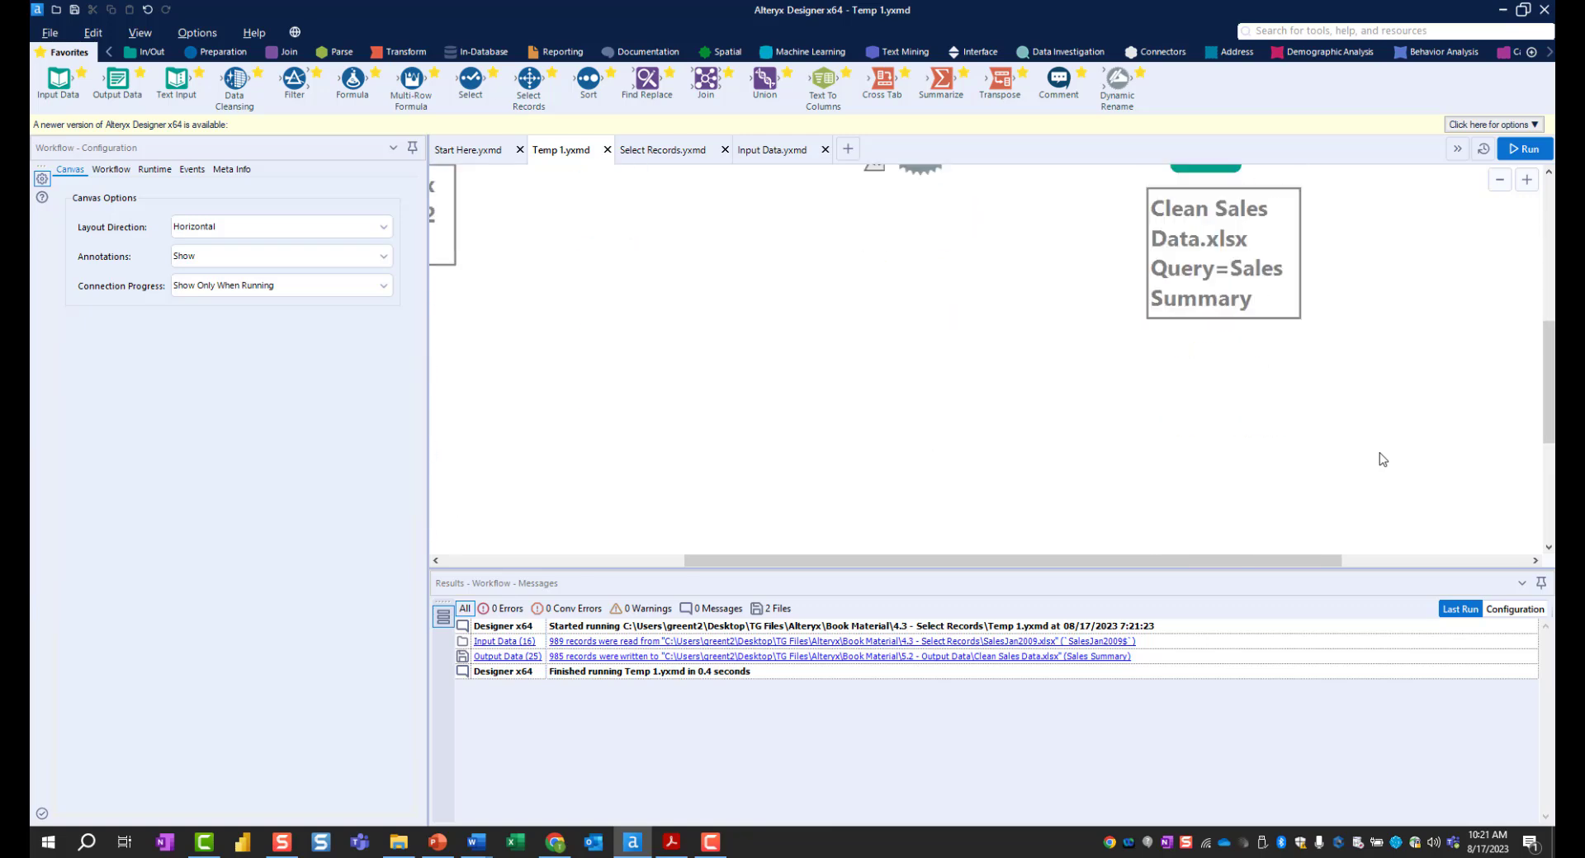
scroll(1383, 459, "up", 2)
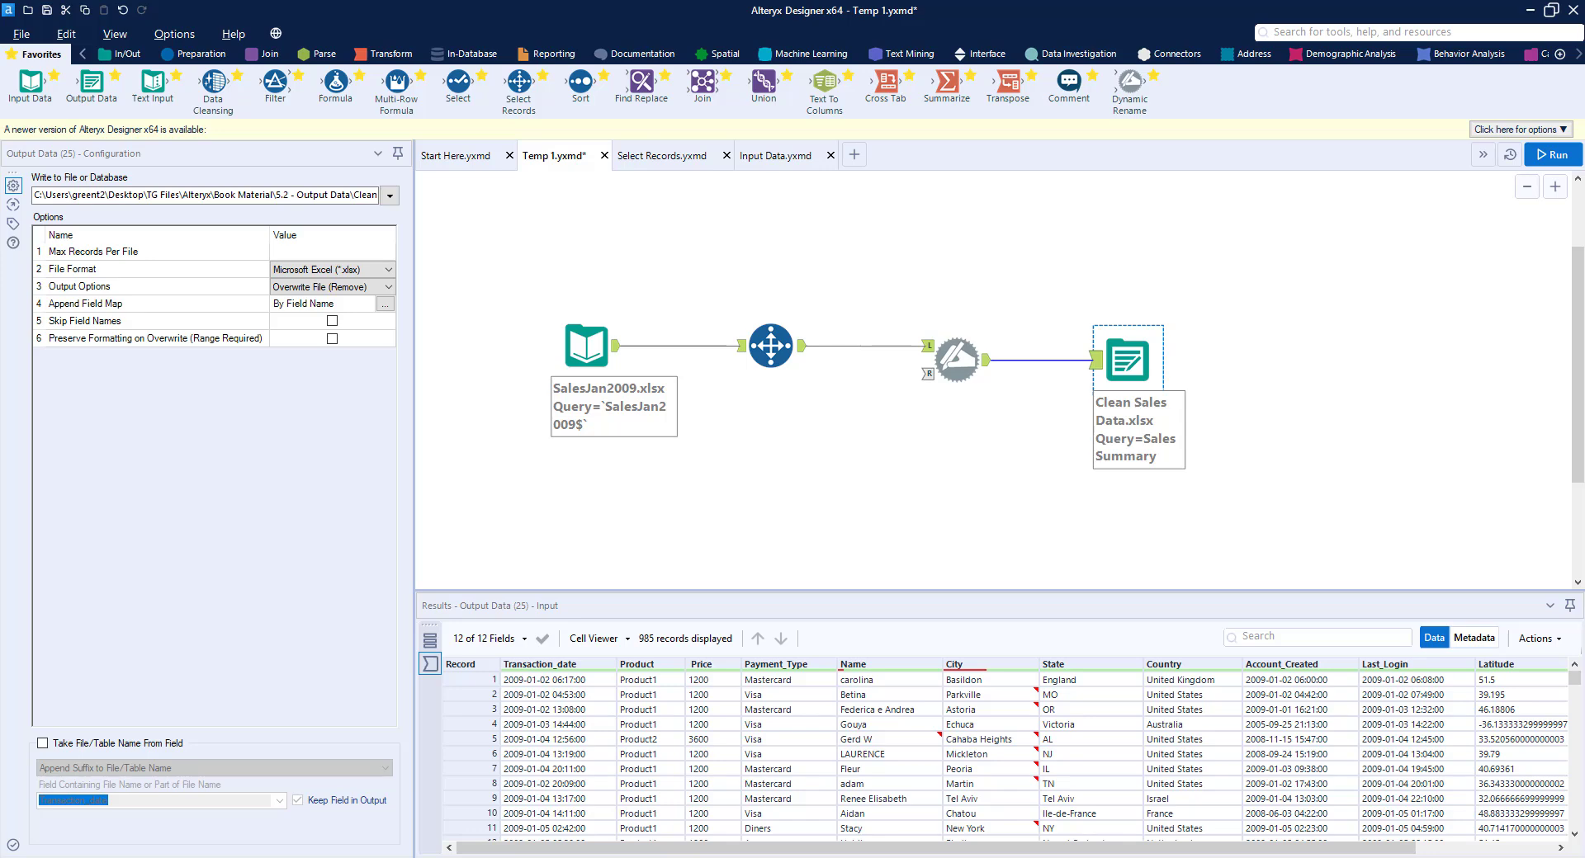
Step: Inspect the data entering the Select Records tool and check the Dynamic Rename tool
left_click(741, 346)
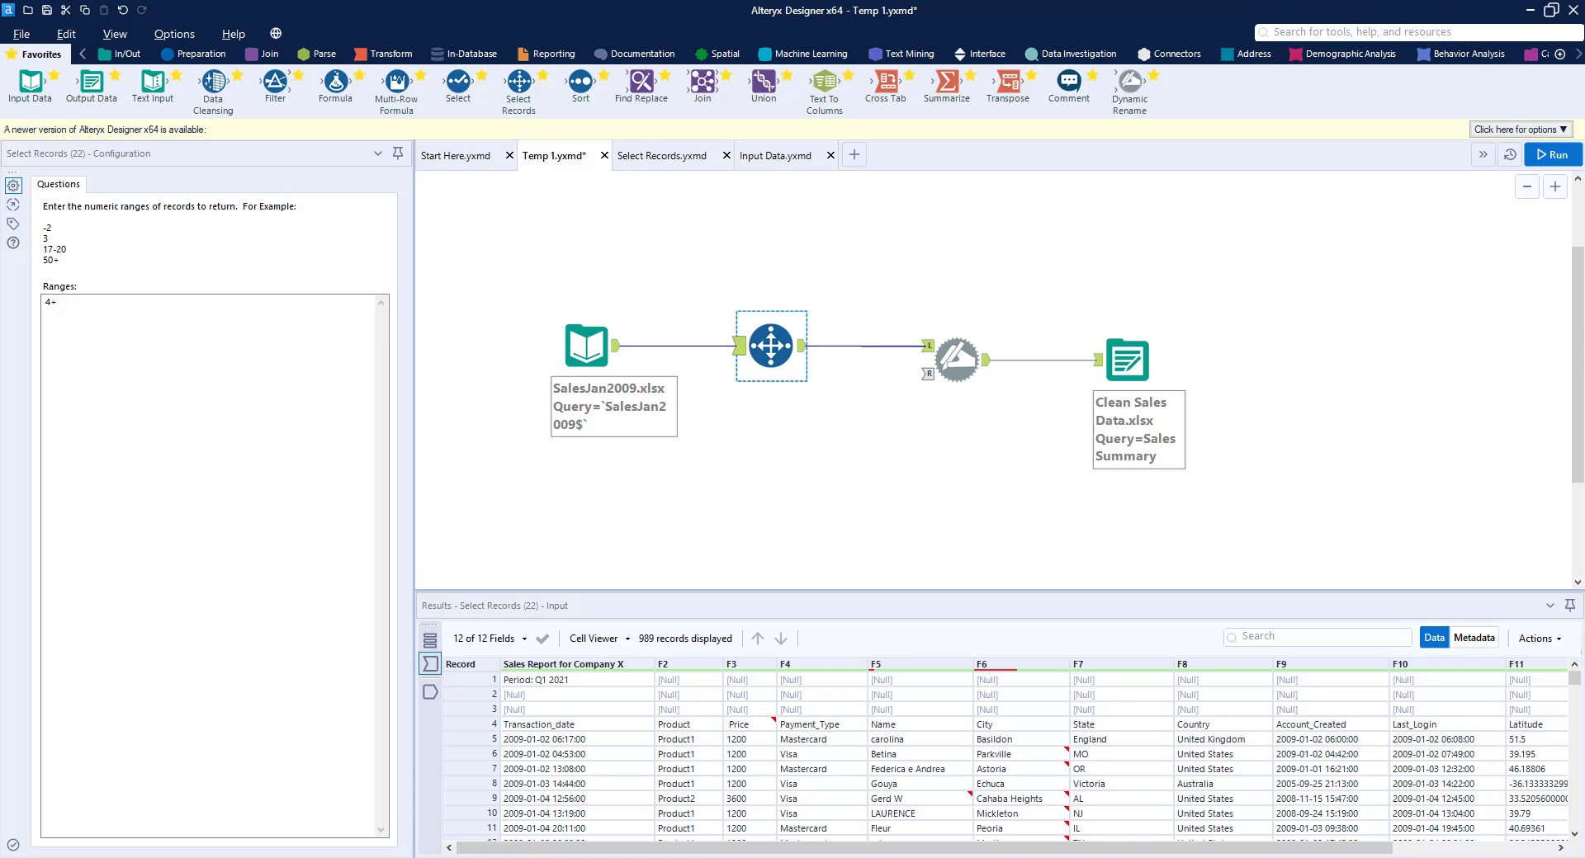
left_click(957, 360)
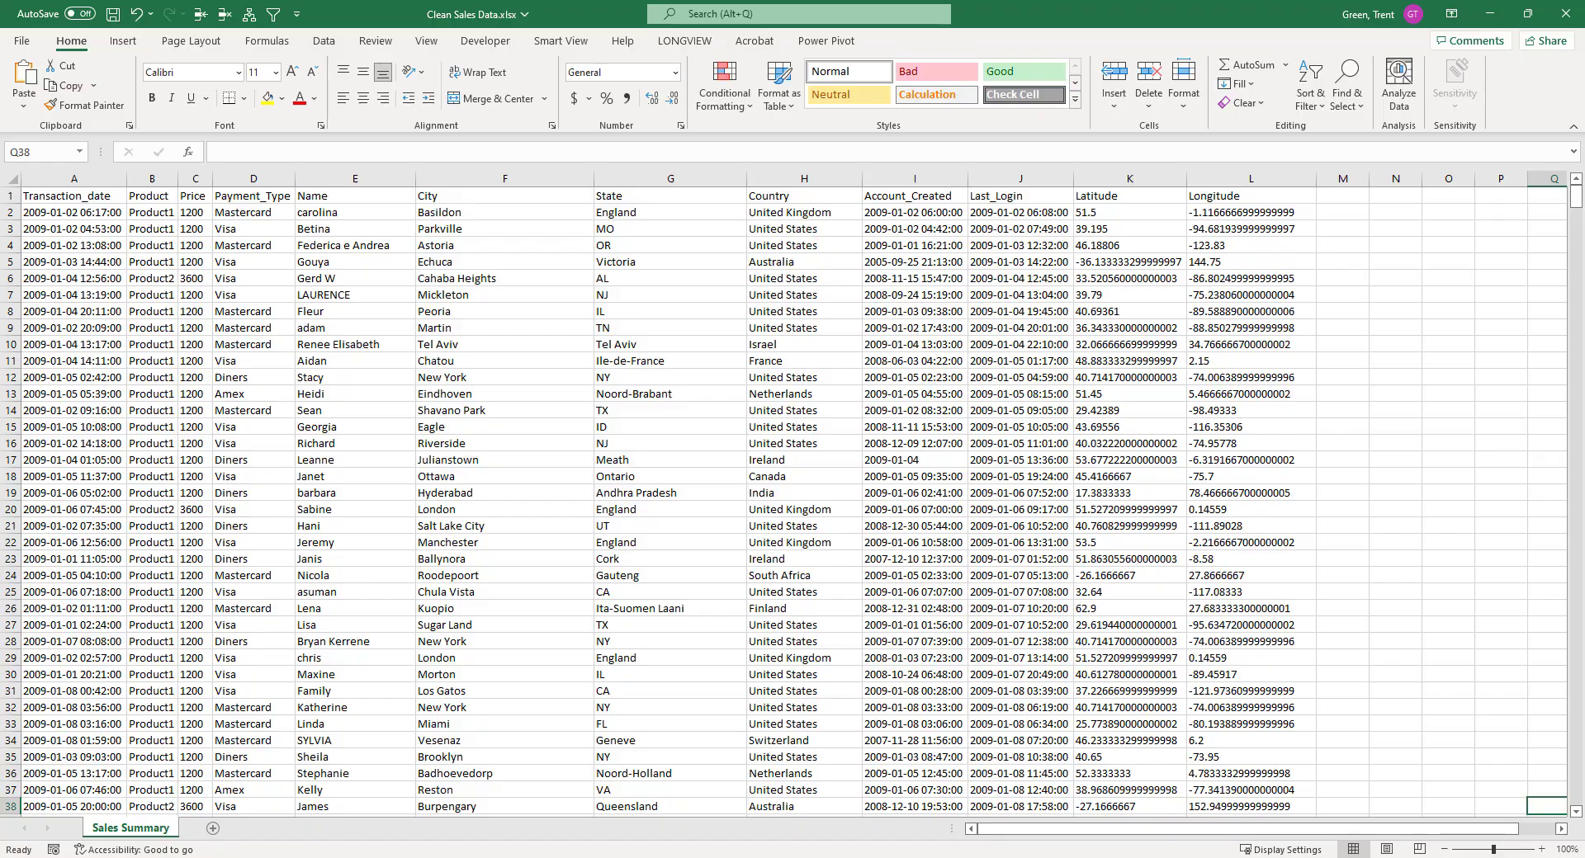
key("alt+Tab")
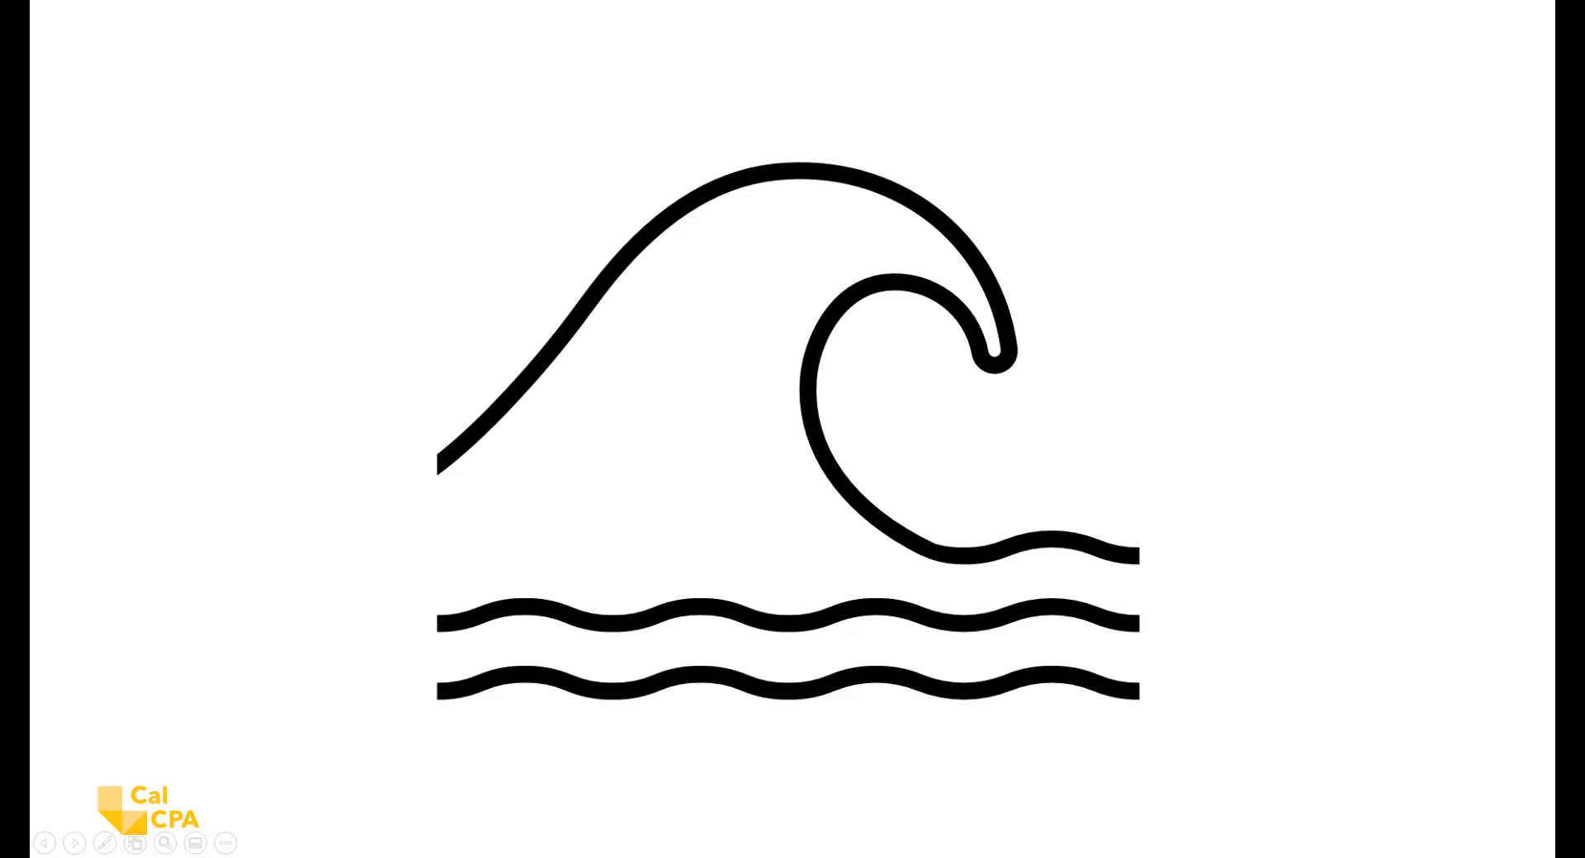
key("Right")
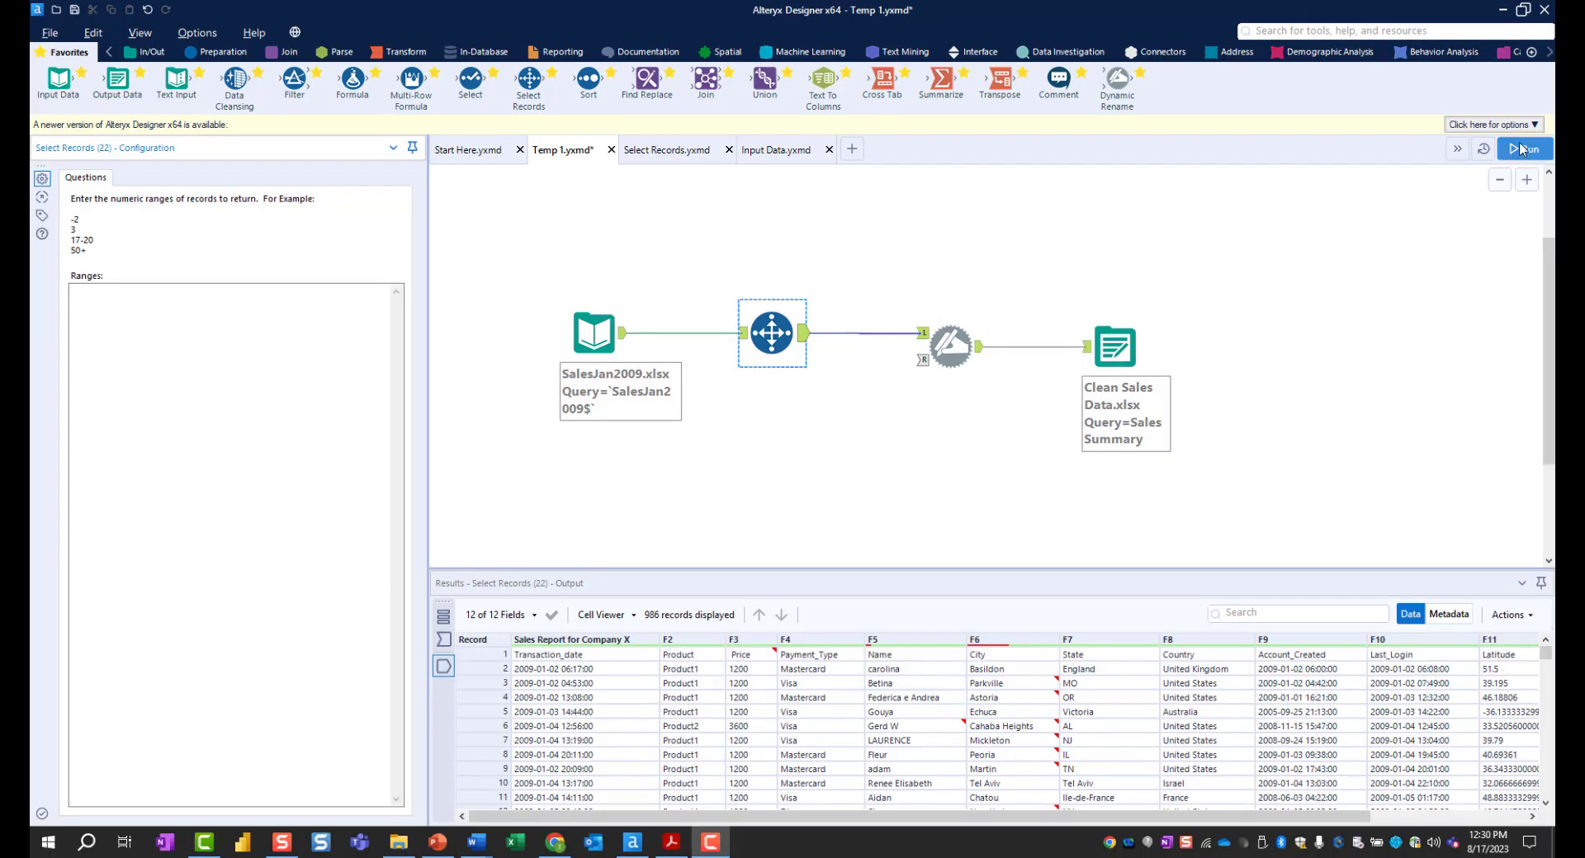
Step: Run the workflow with an empty Select Records range, then set the range to 4+ and run it again
left_click(1522, 148)
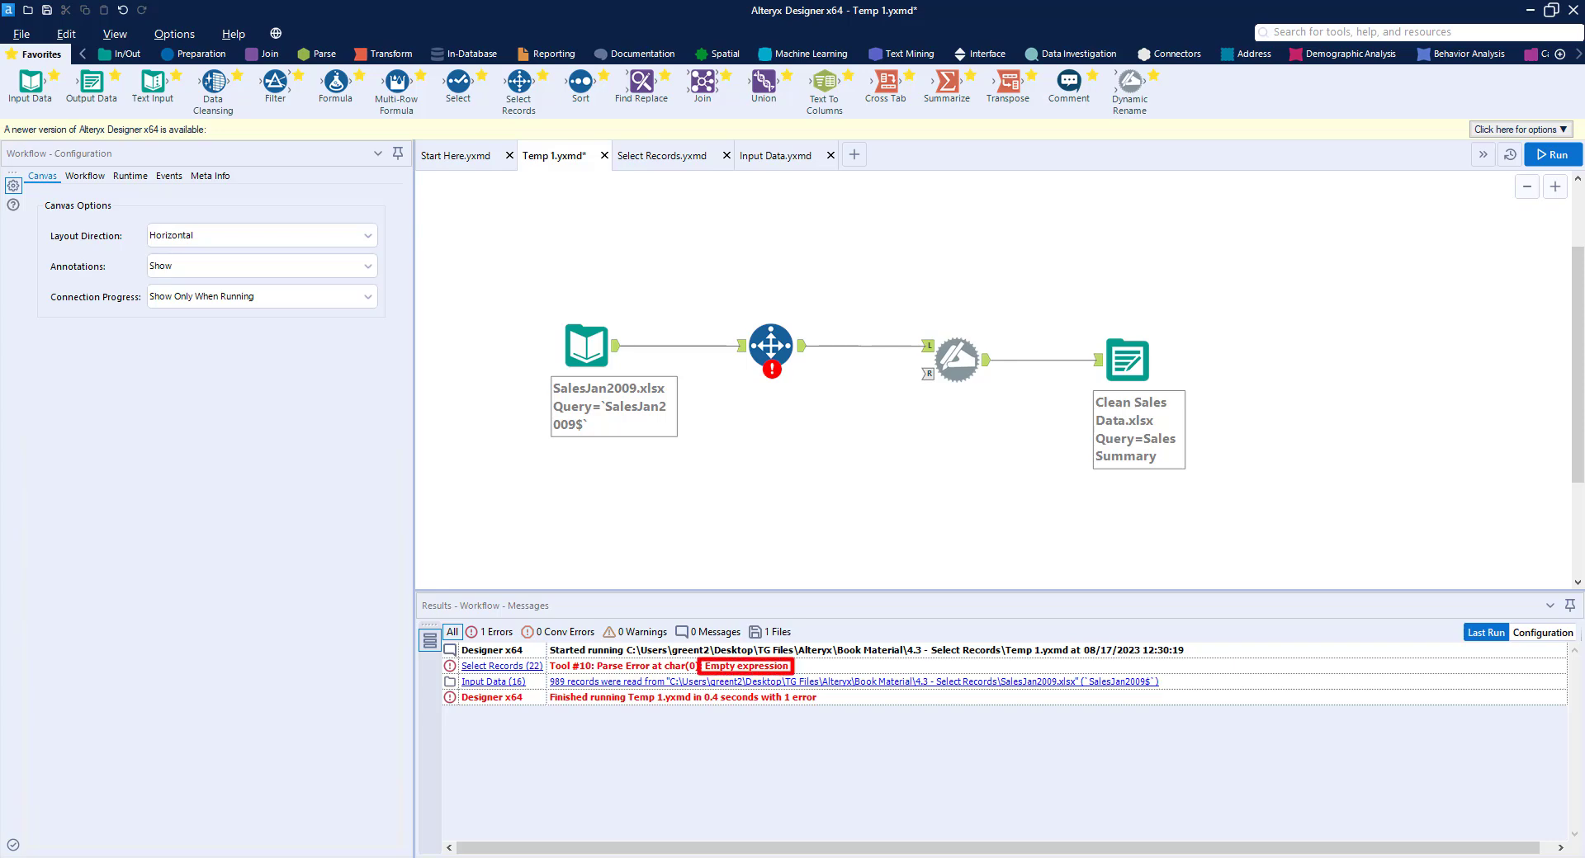
left_click(771, 346)
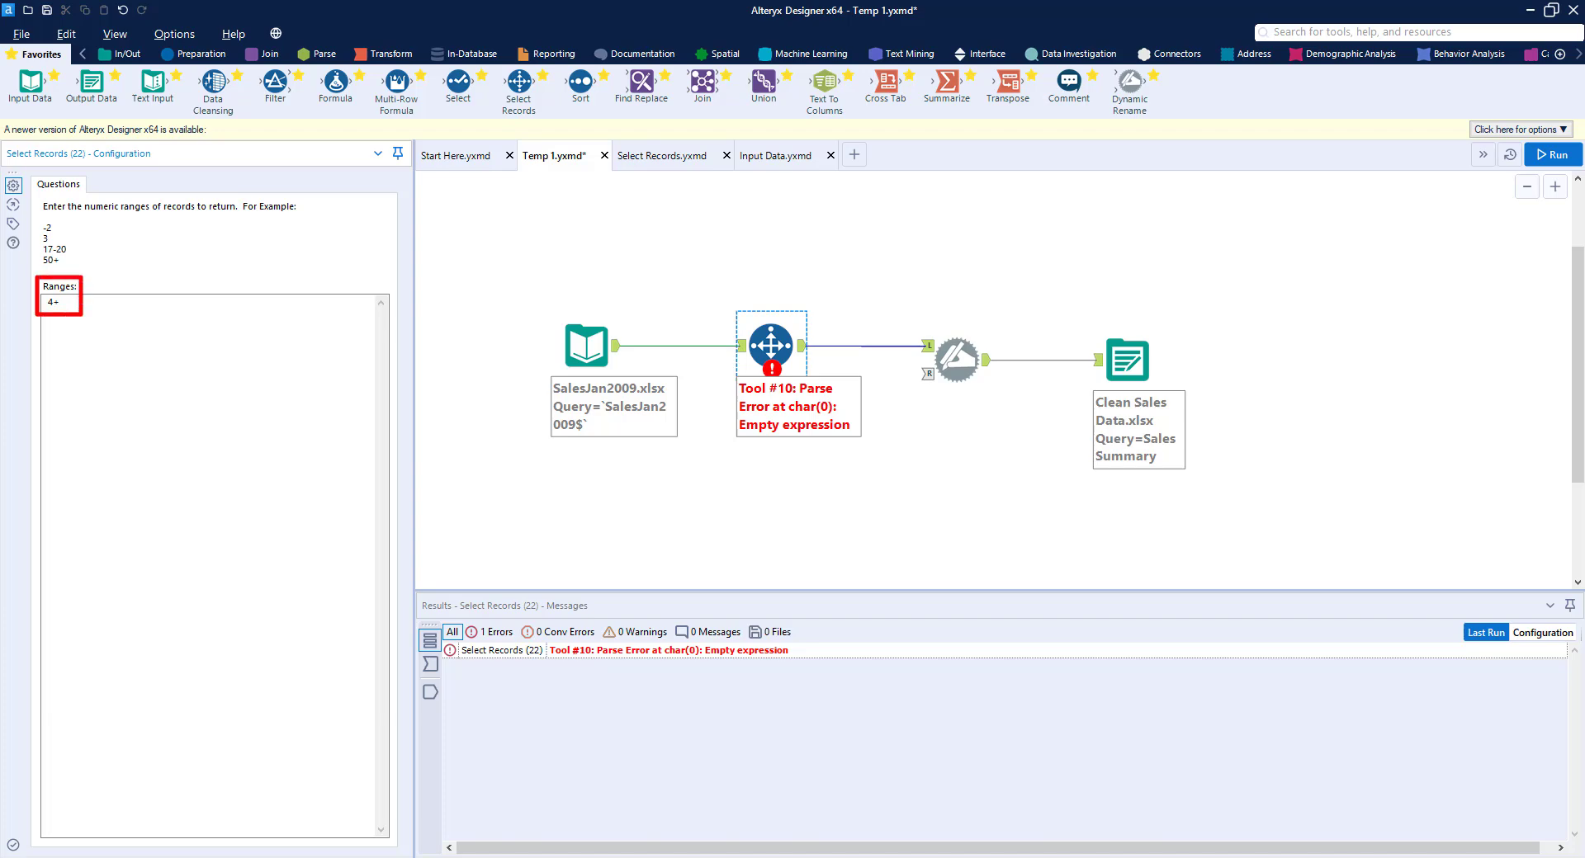
left_click(1573, 157)
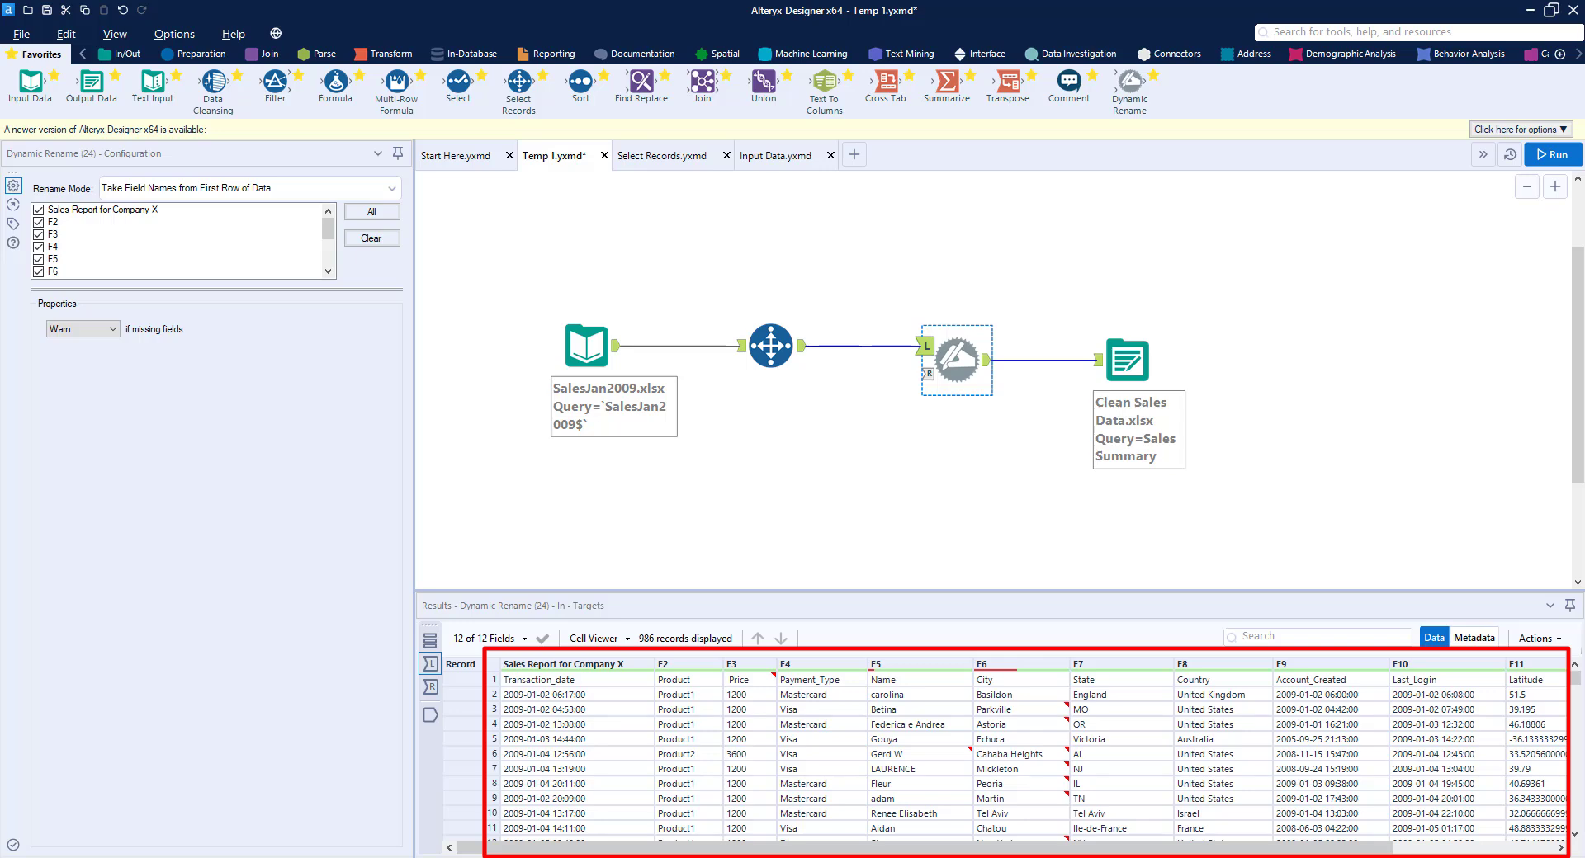
Step: Examine the Dynamic Rename tool's source input, output records and metadata, along with the Output Data tool's run messages
left_click(430, 687)
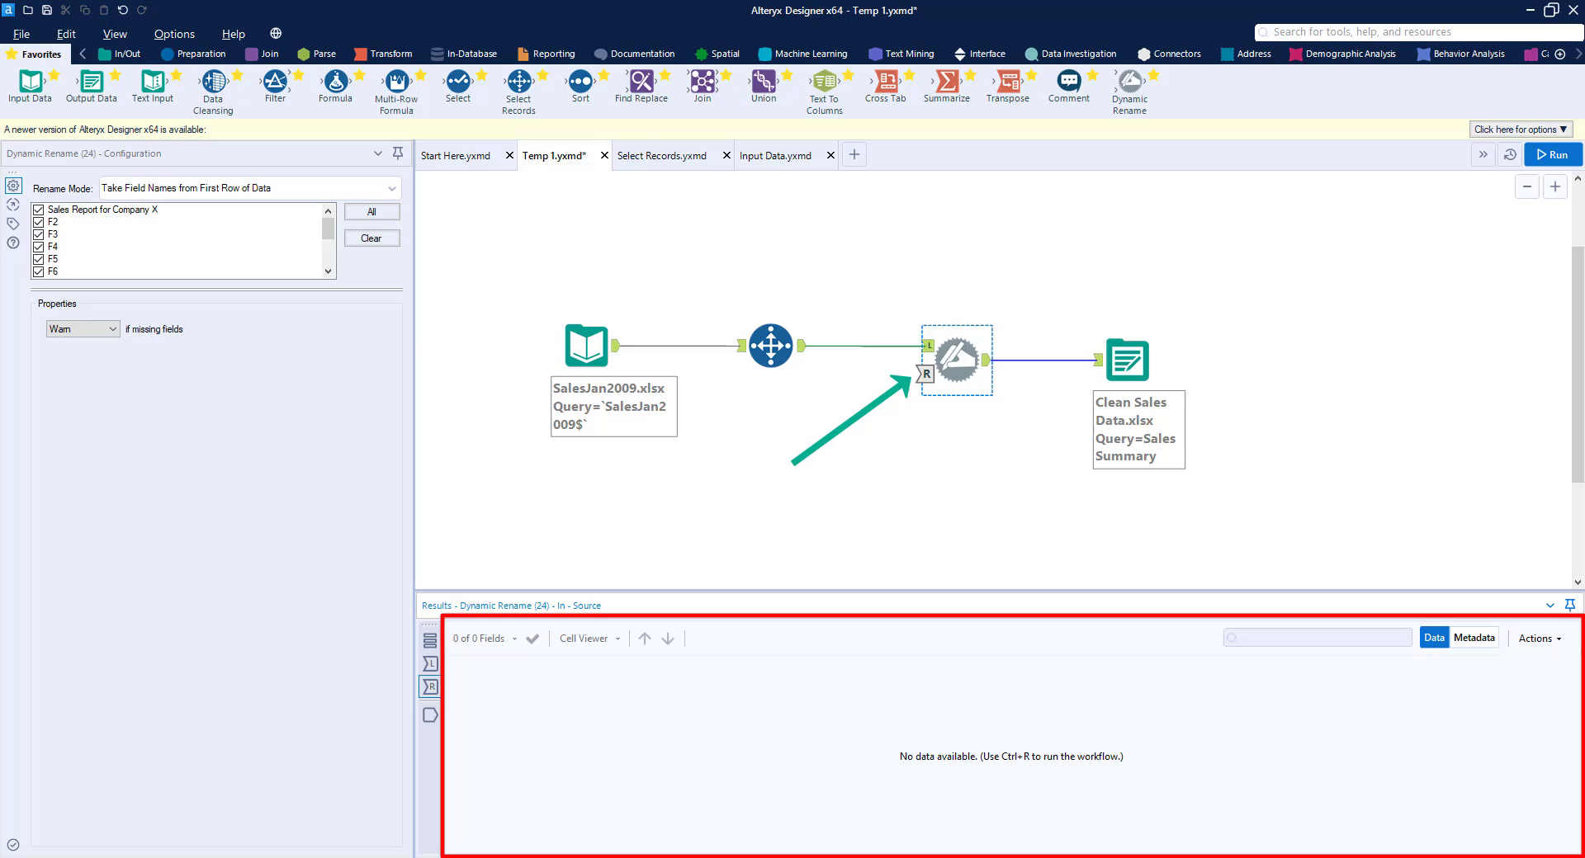
left_click(430, 716)
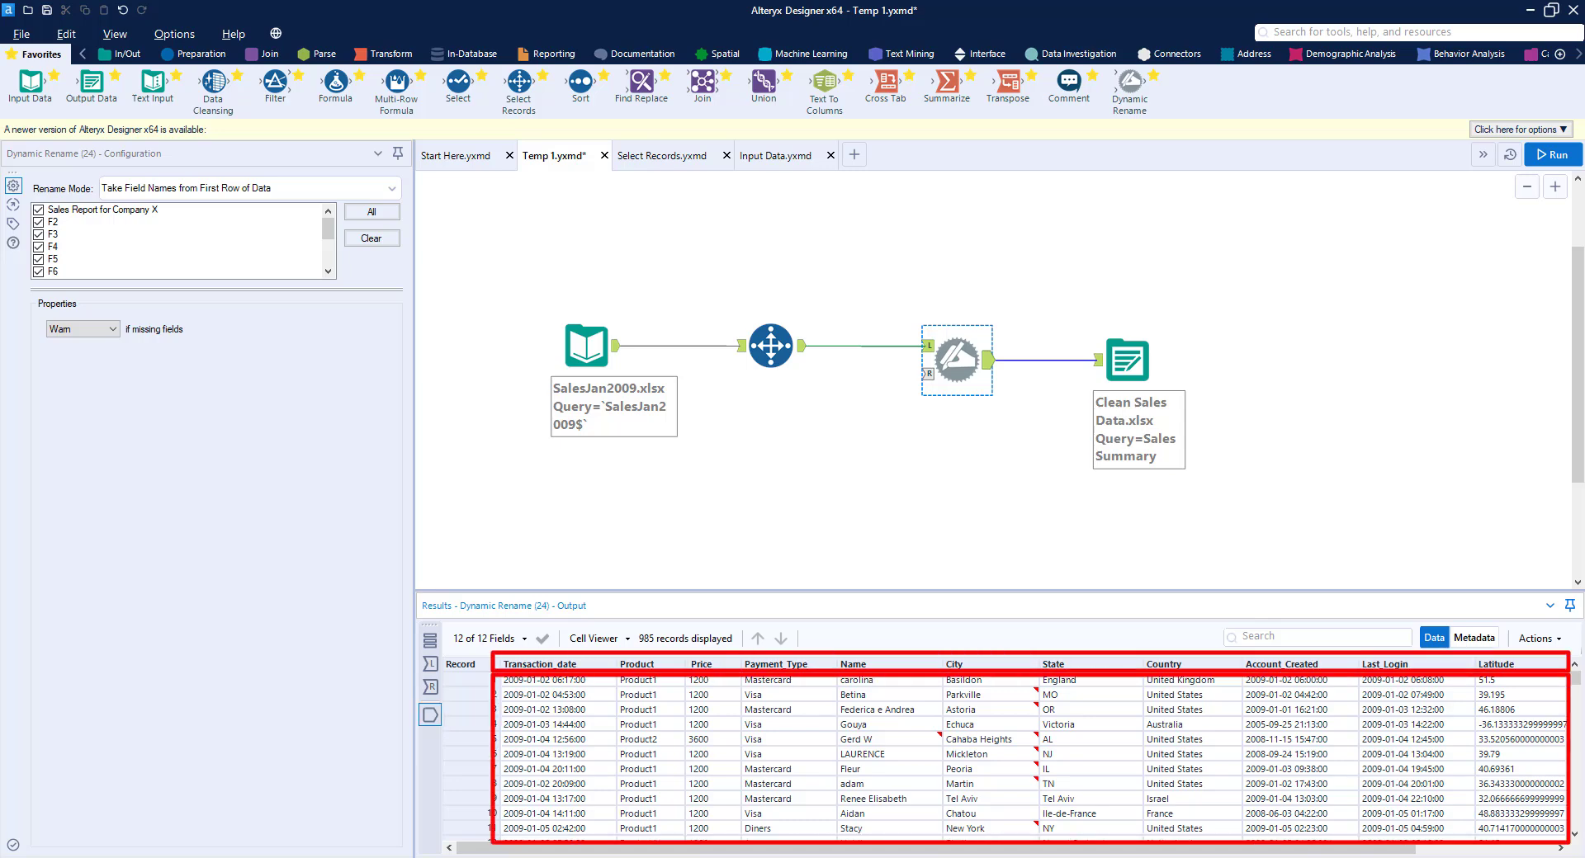
left_click(1128, 360)
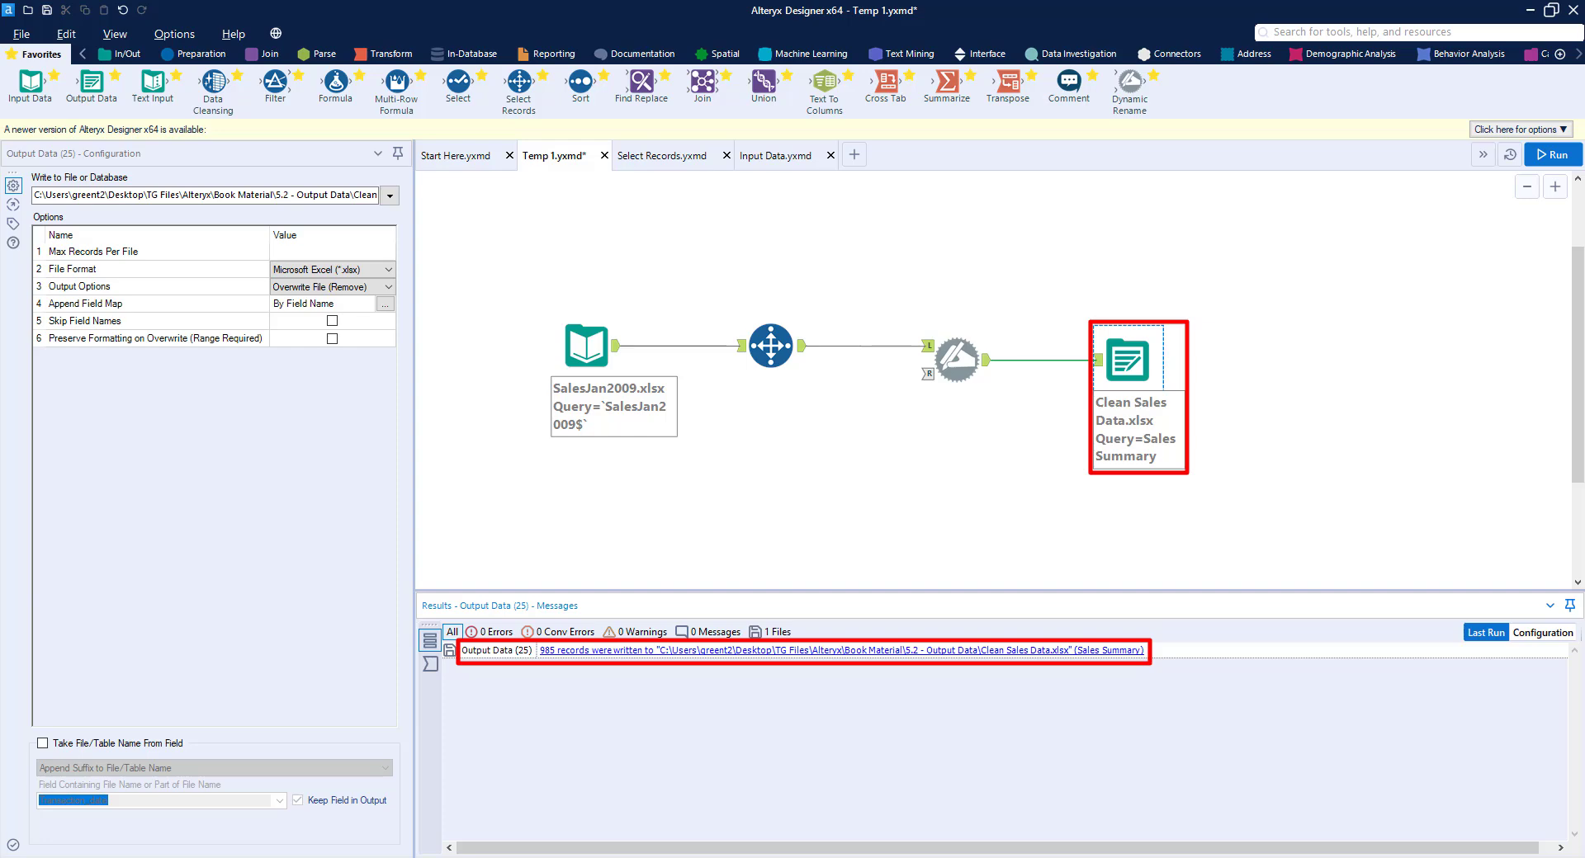
left_click(957, 360)
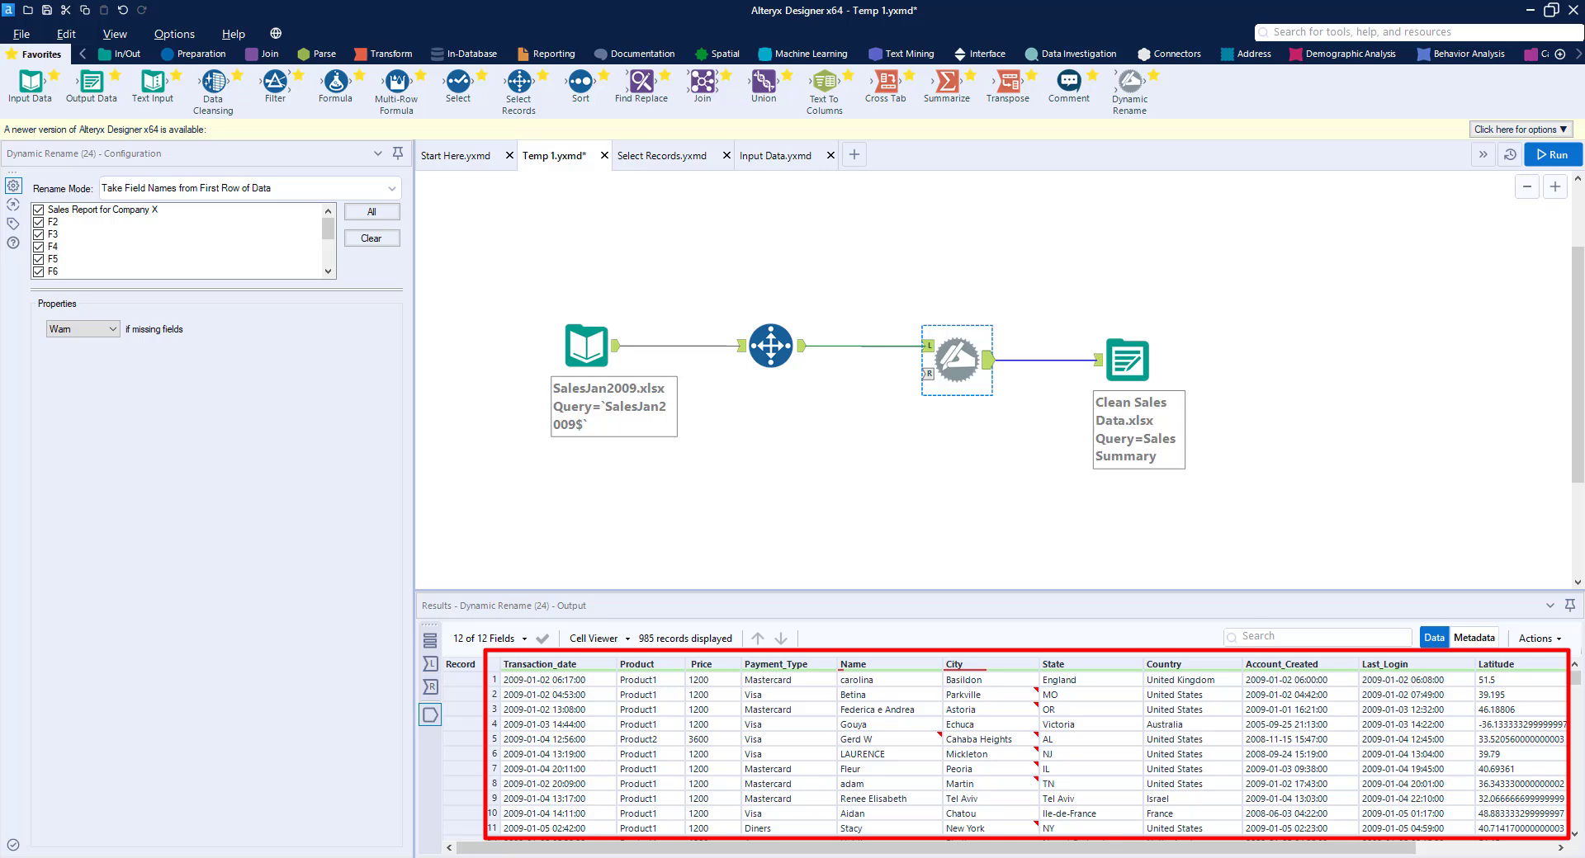
left_click(1474, 637)
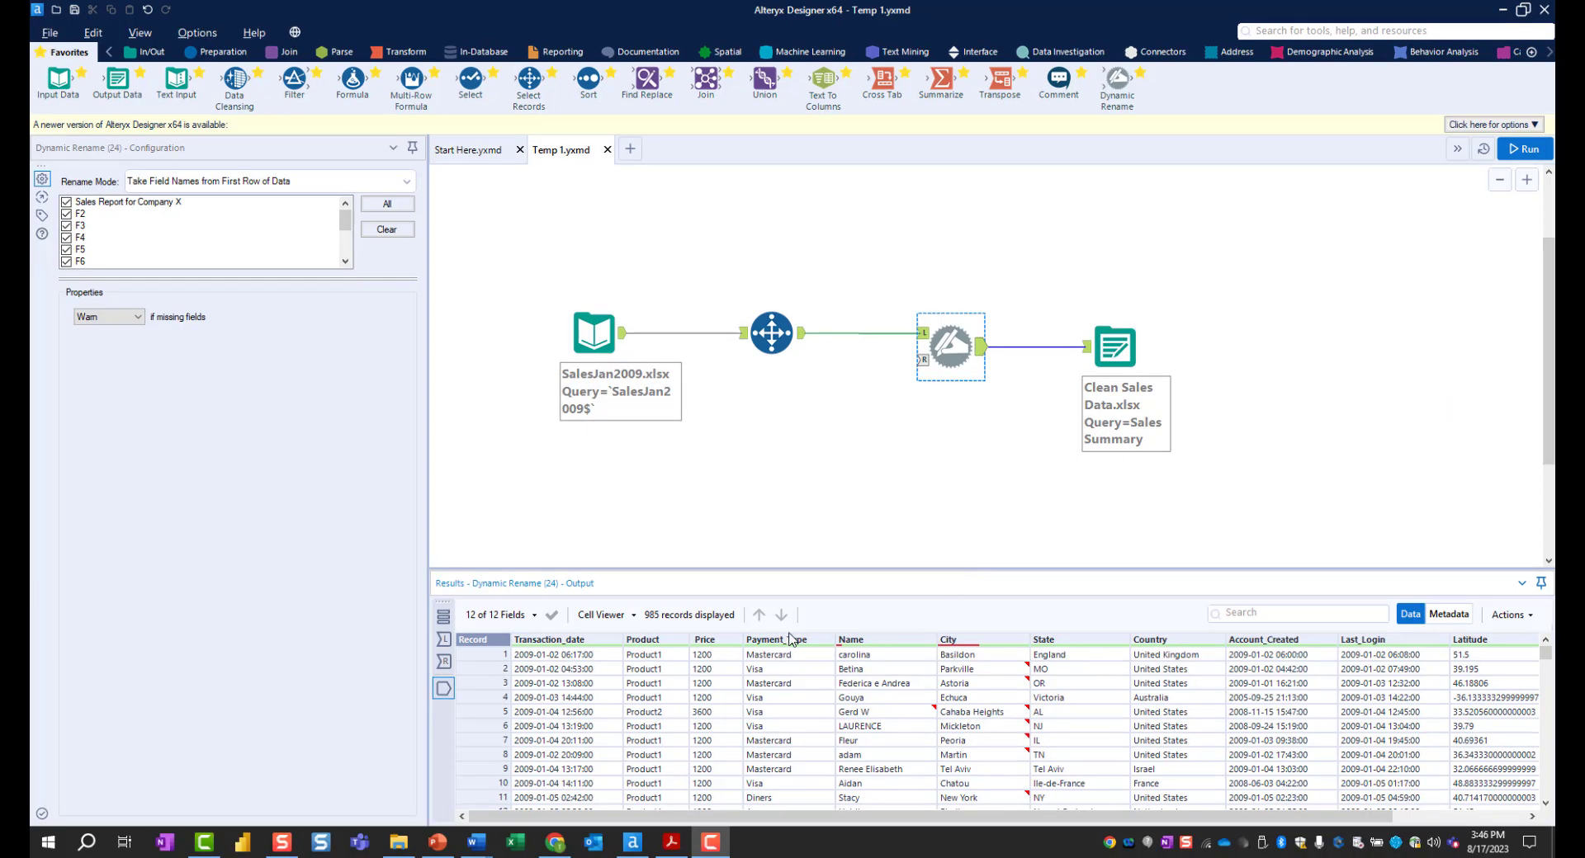
left_click(830, 642)
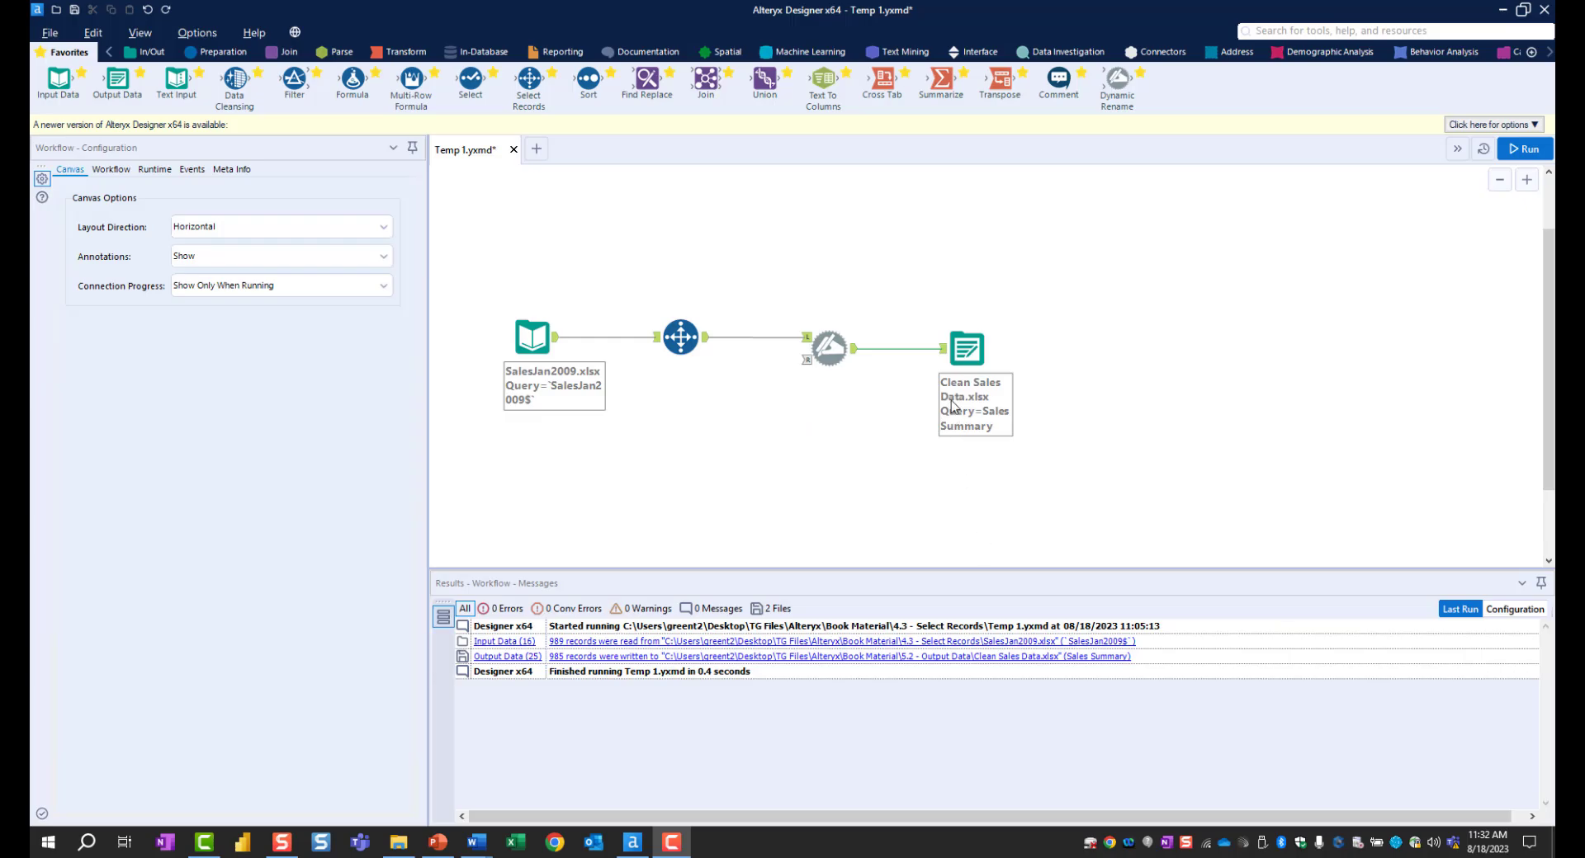
Step: Delete the Output Data tool from the end of the Temp 1.yxmd workflow
left_click(957, 353)
key("Delete")
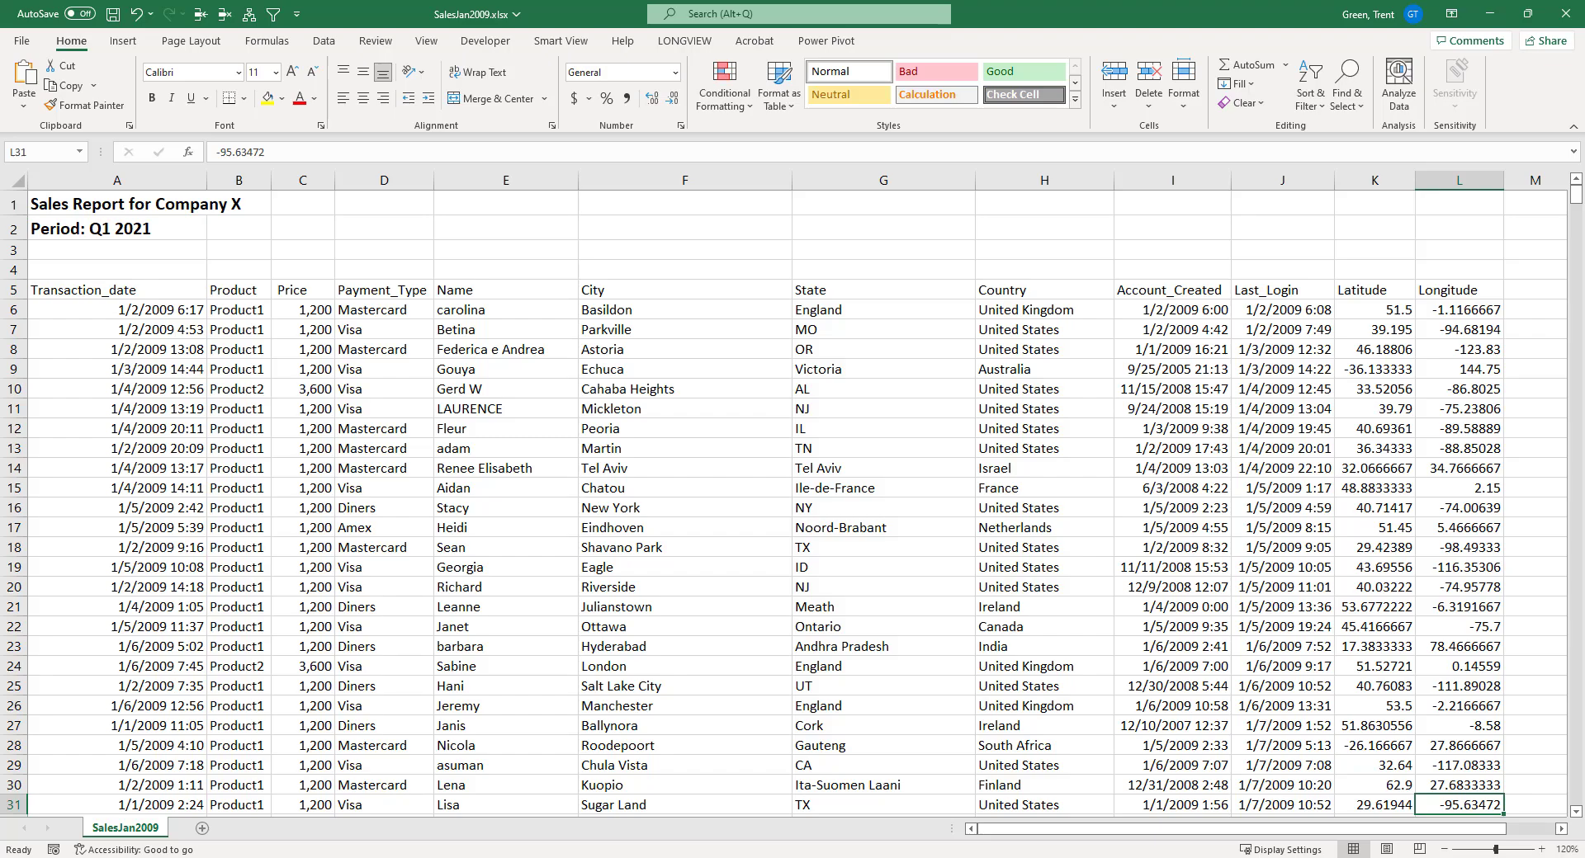
Step: Return to Alteryx Designer, try a Select Records range of 5+ and examine the Dynamic Rename output
key("alt+Tab")
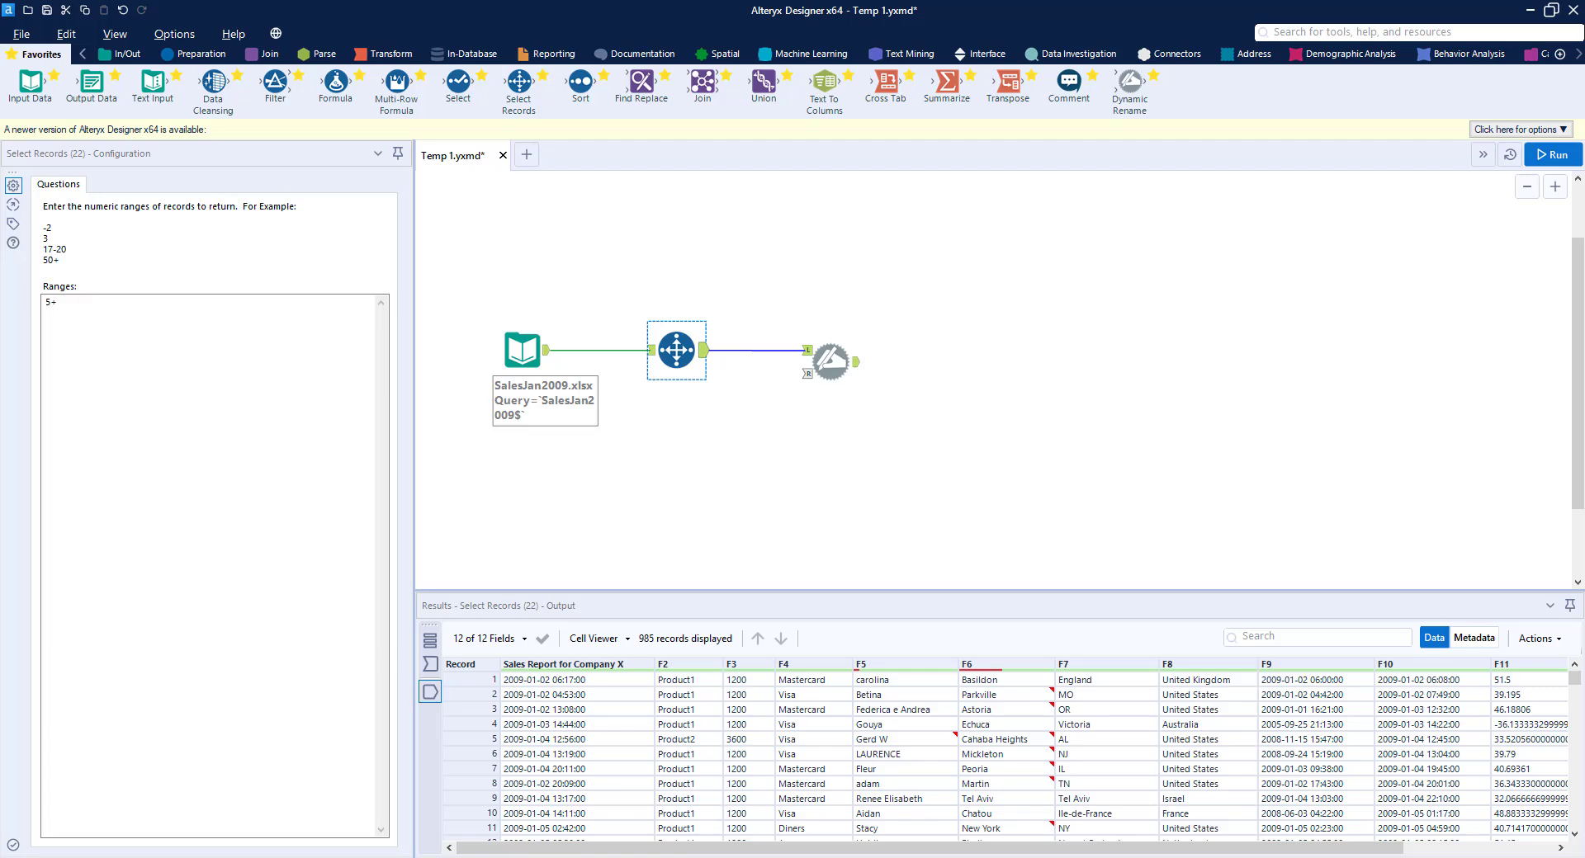
left_click(831, 361)
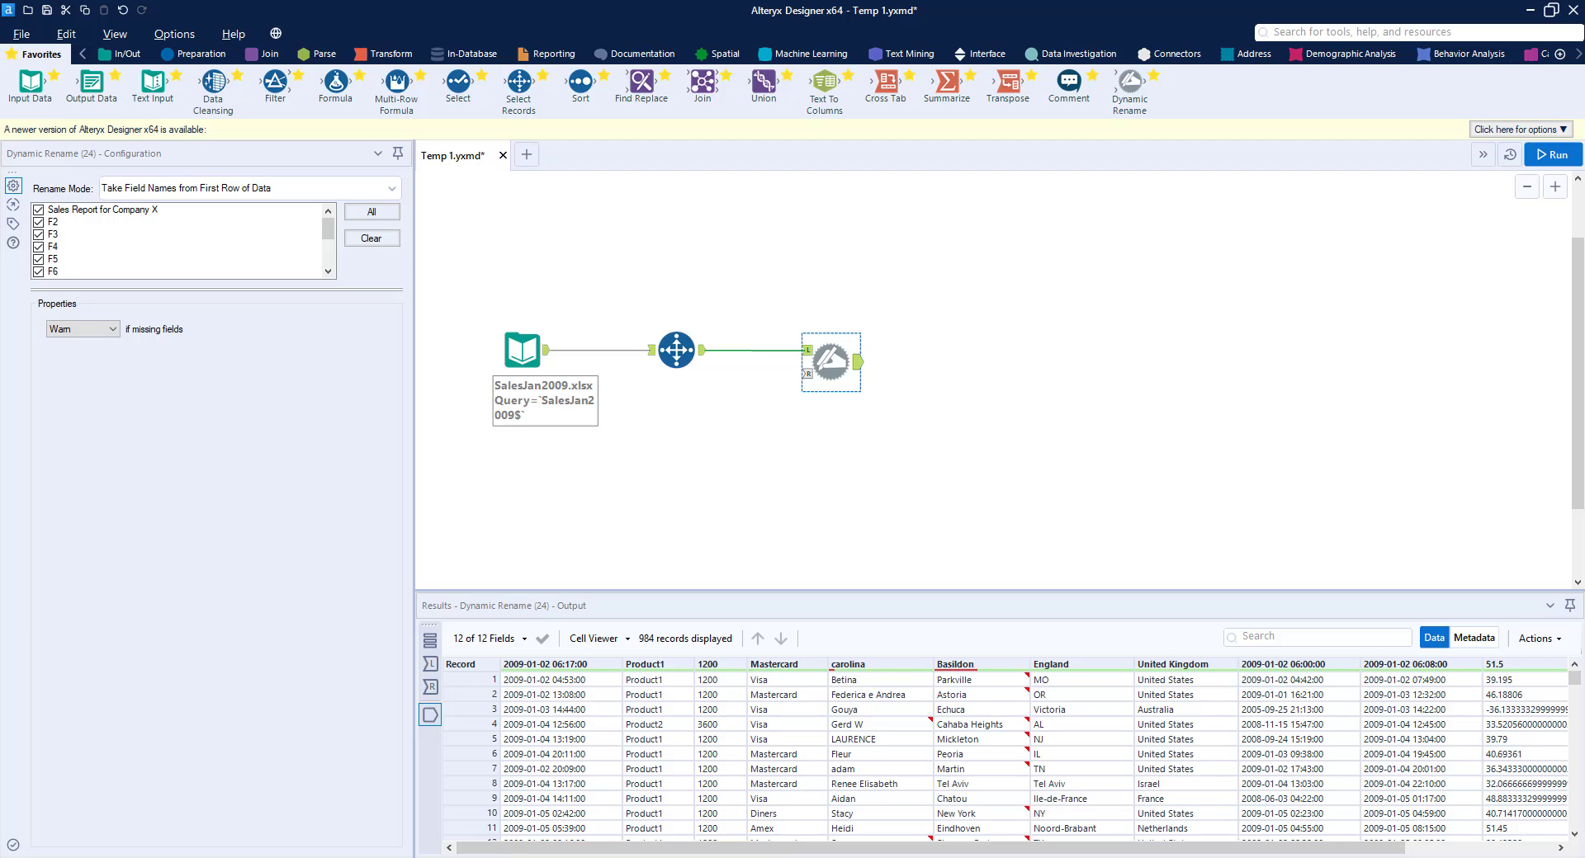
Step: Set the Select Records range to 4+ and examine the field names in the Dynamic Rename output
left_click(676, 351)
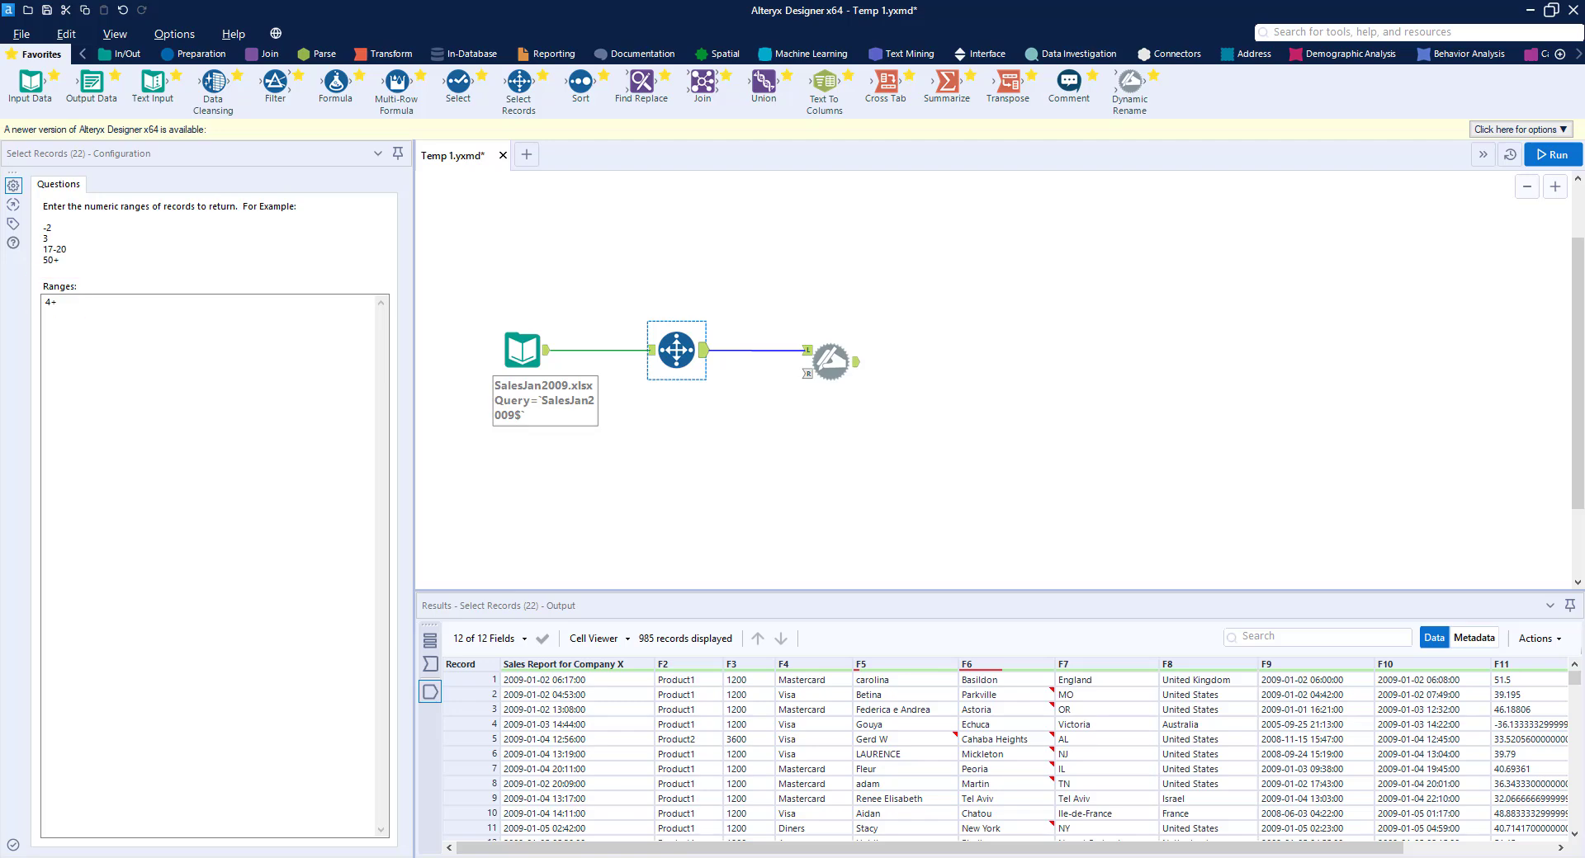
left_click(832, 362)
left_click(832, 362)
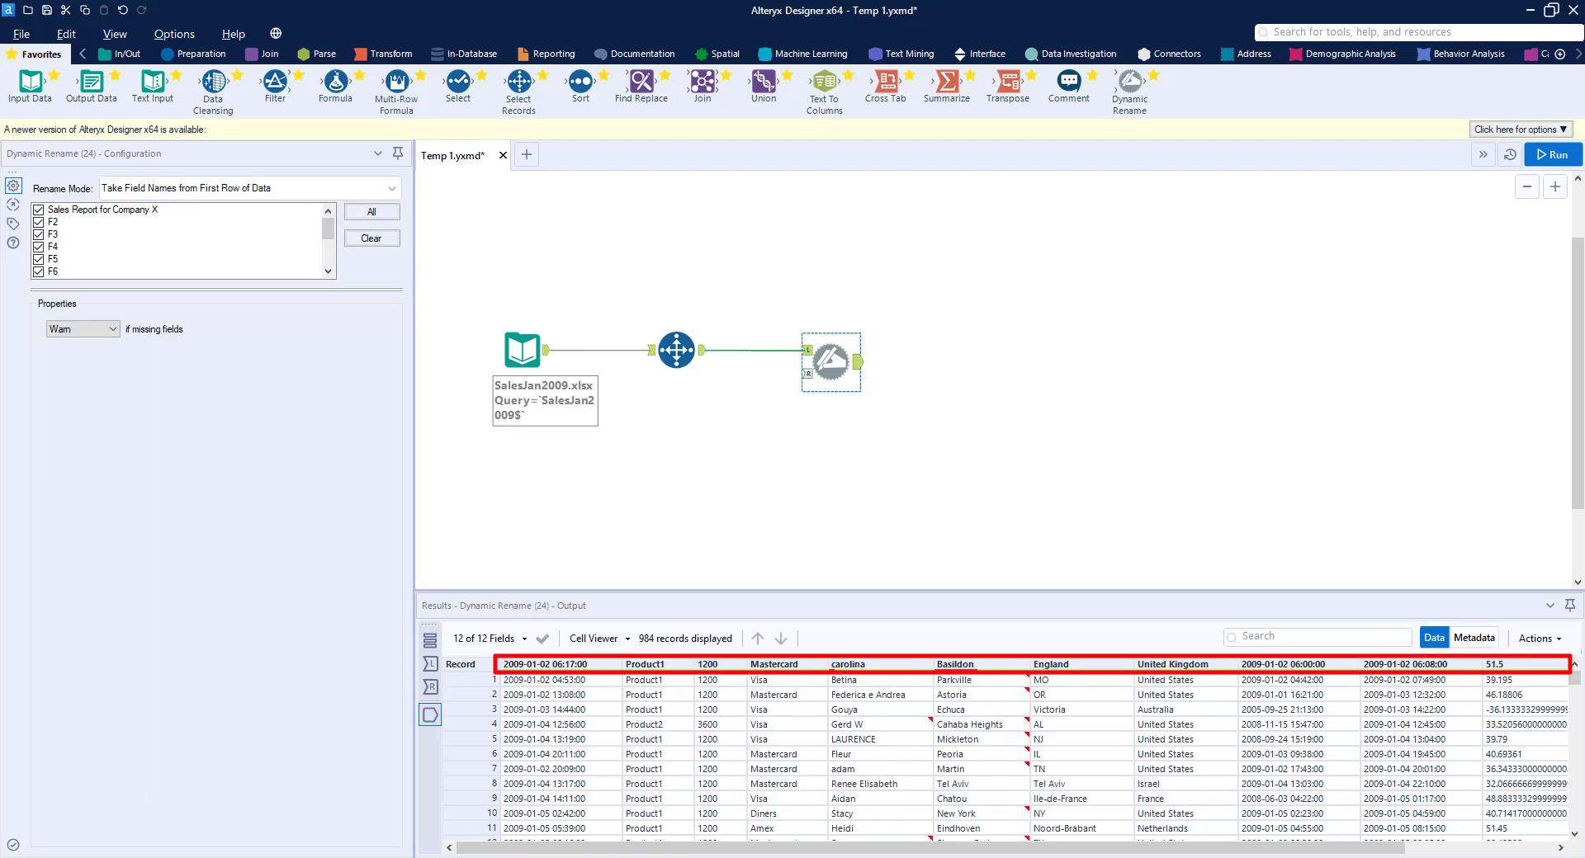